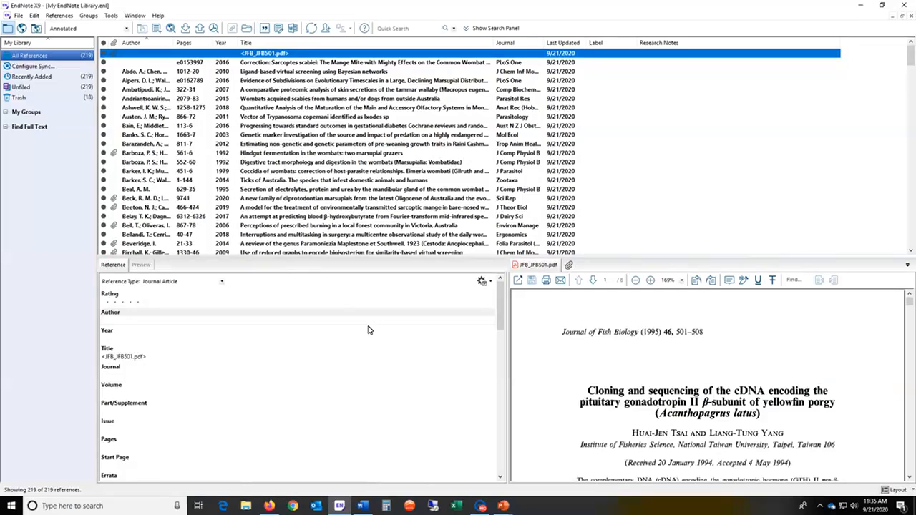
Step: Preview the 2007 reference on tammar wallaby skin secretions formatted first in APA 6th and then in ACS output style
{"action": "left_click", "coordinate": [255, 92]}
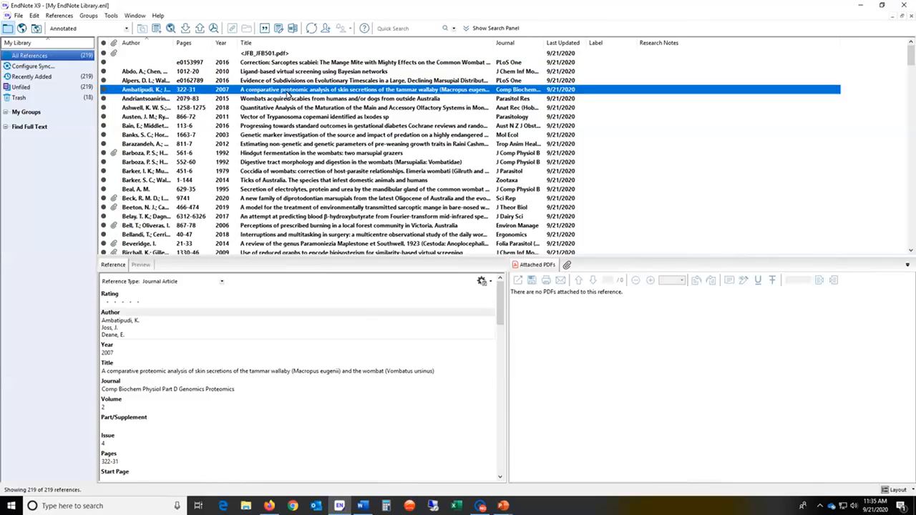
{"action": "left_click", "coordinate": [140, 266]}
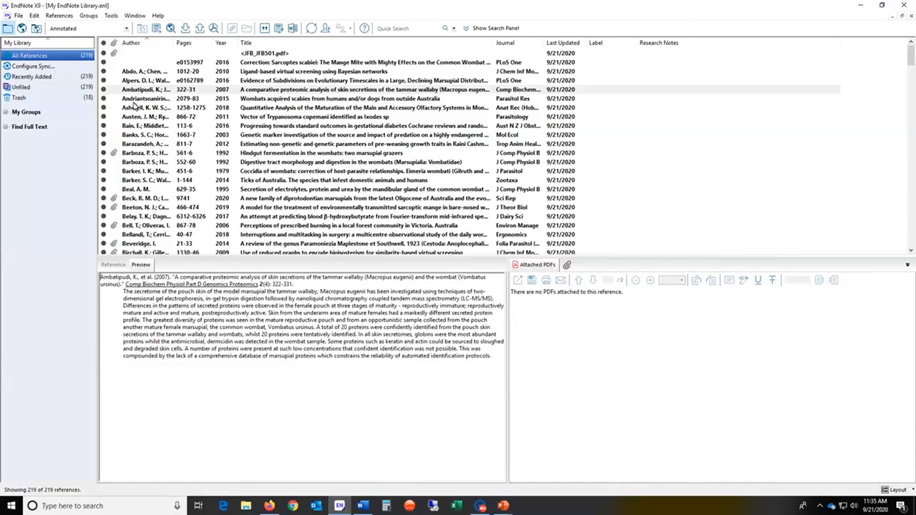
{"action": "left_click", "coordinate": [126, 29]}
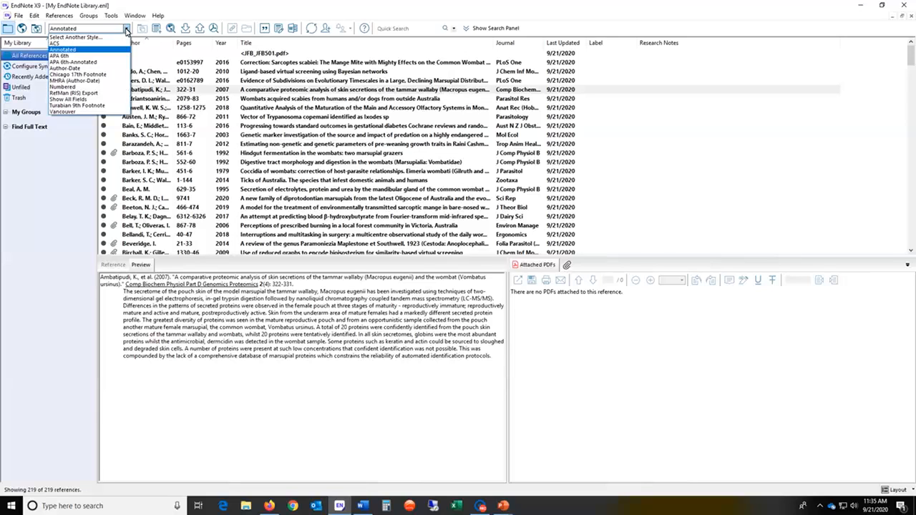
{"action": "left_click", "coordinate": [60, 55]}
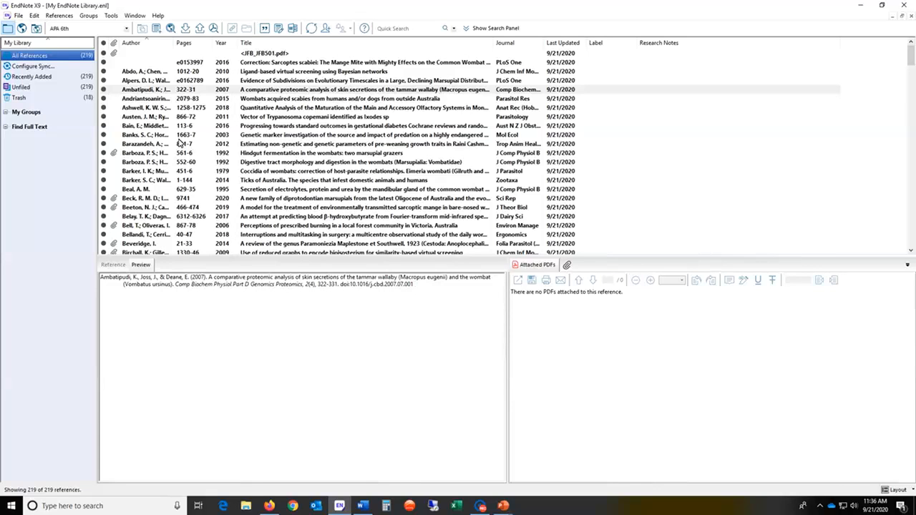
{"action": "left_click", "coordinate": [126, 28]}
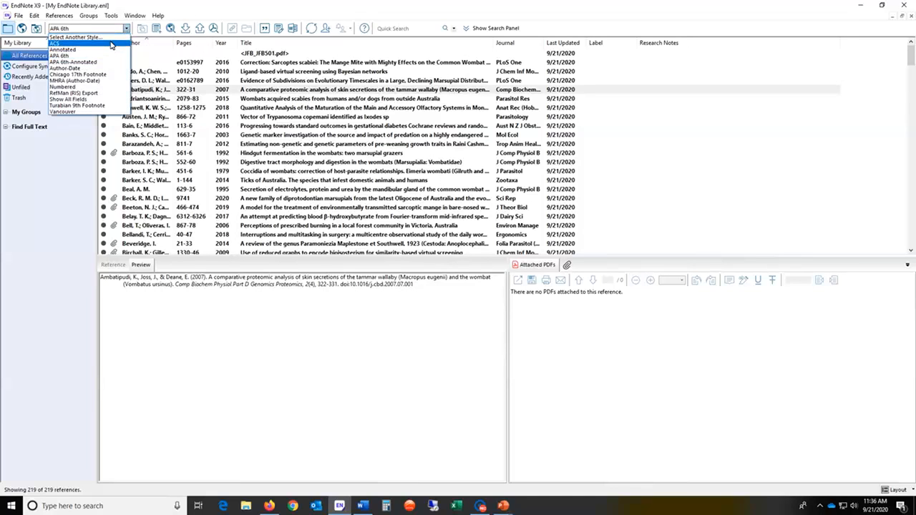
{"action": "left_click", "coordinate": [112, 45]}
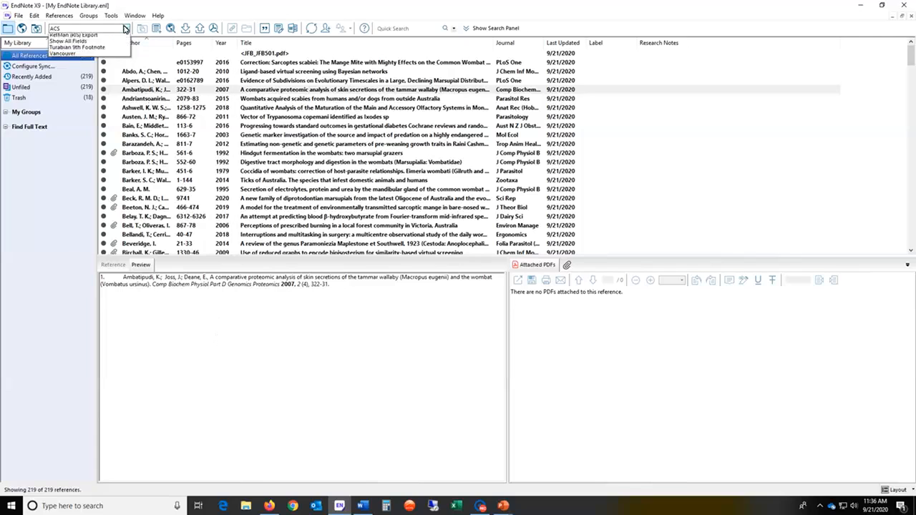
Step: Search the full output style list for MLA and set the library's bibliographic style to MLA 8th
{"action": "left_click", "coordinate": [126, 29]}
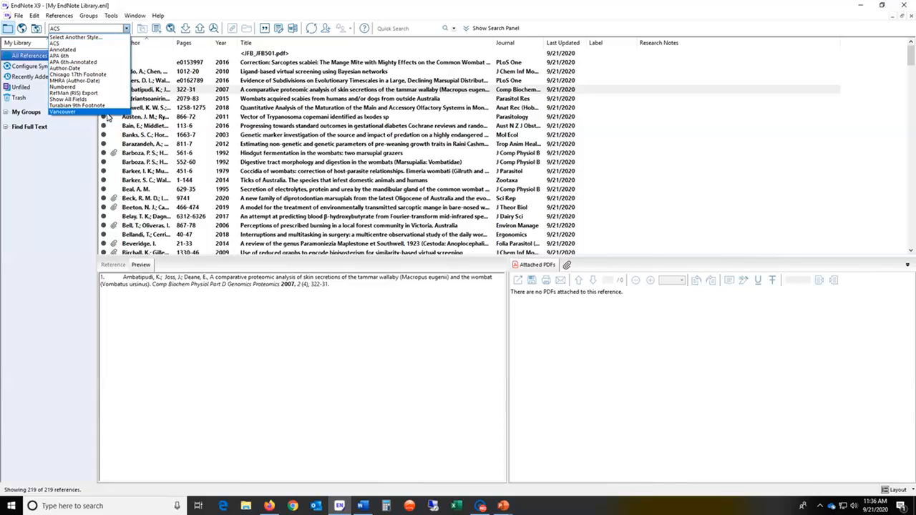
{"action": "left_click", "coordinate": [102, 37]}
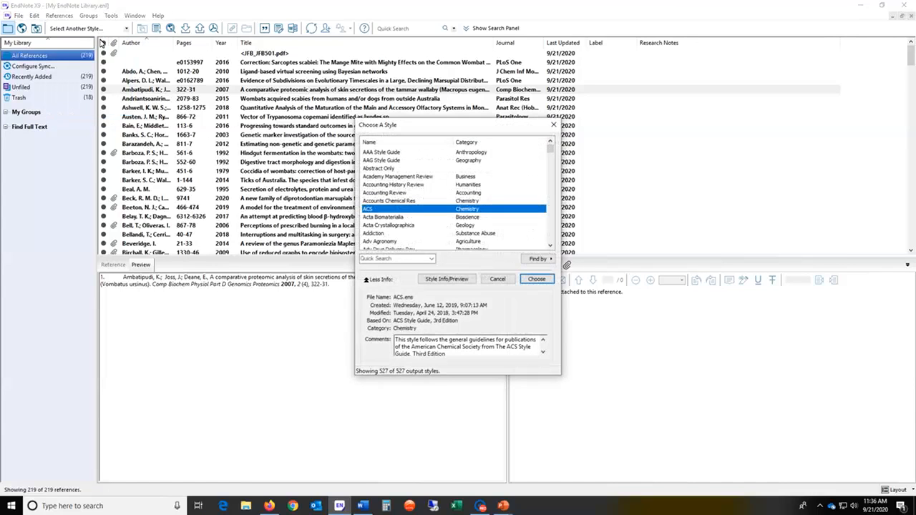
{"action": "left_click", "coordinate": [380, 258]}
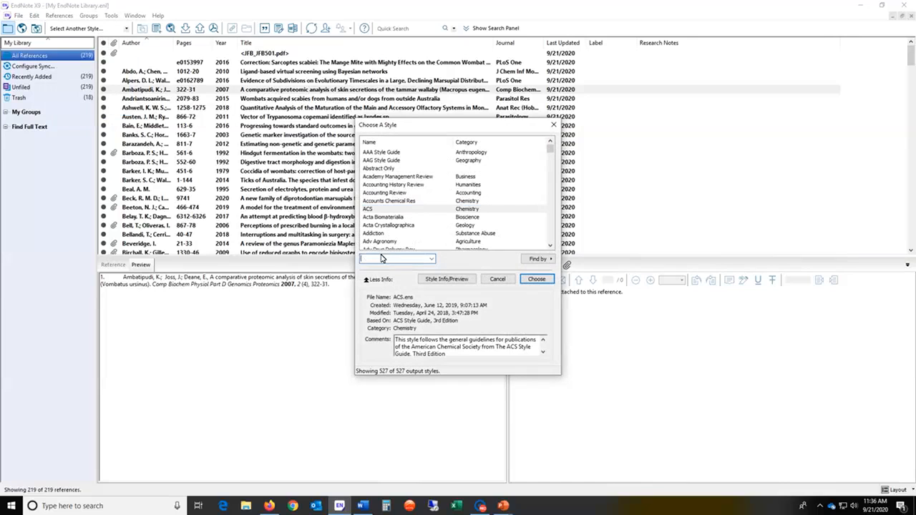
{"action": "type", "text": "M LA"}
{"action": "key", "text": "Return"}
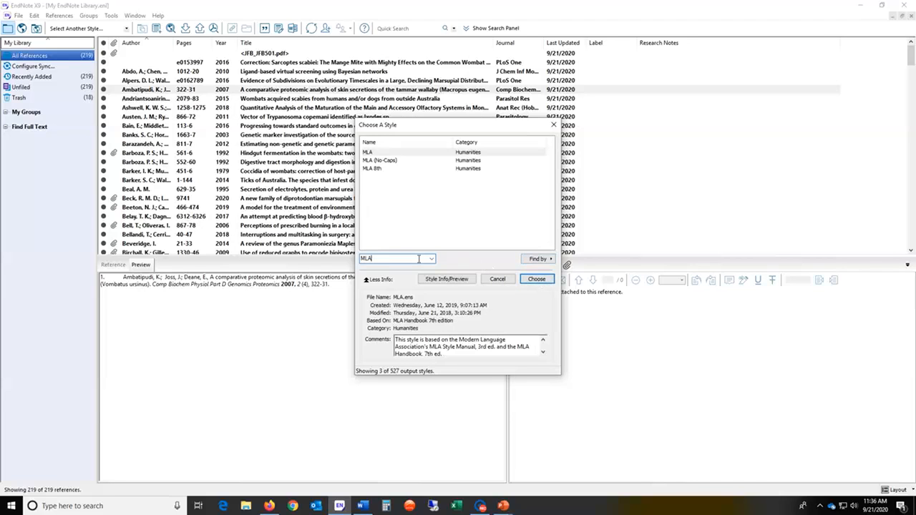
{"action": "left_click", "coordinate": [387, 169]}
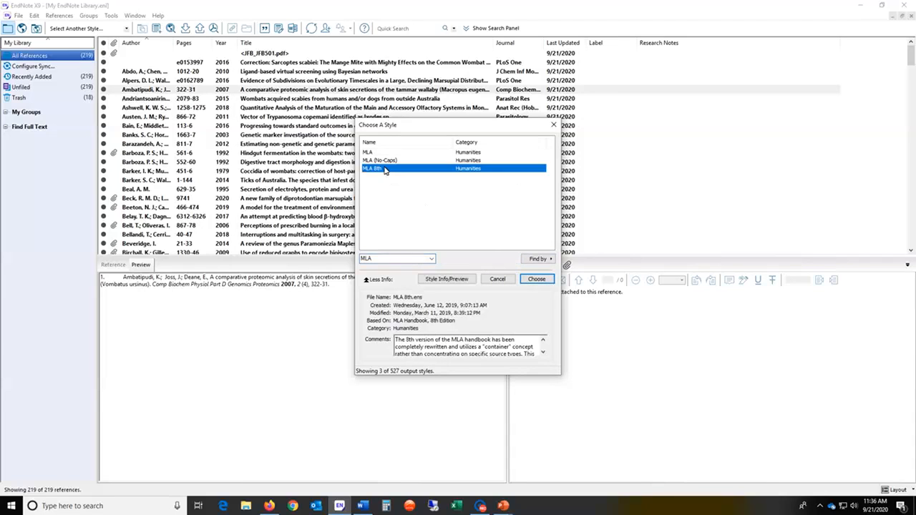
{"action": "left_click", "coordinate": [537, 280]}
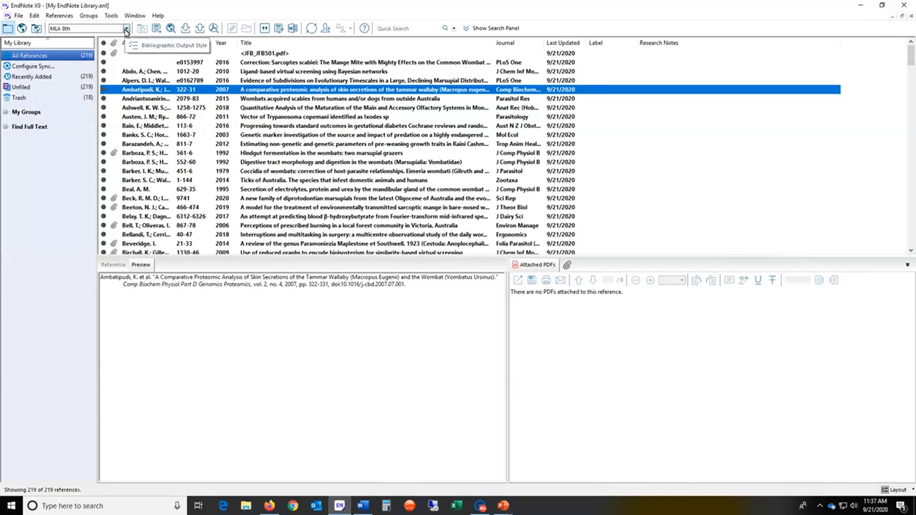
{"action": "left_click", "coordinate": [126, 32]}
{"action": "left_click", "coordinate": [119, 42]}
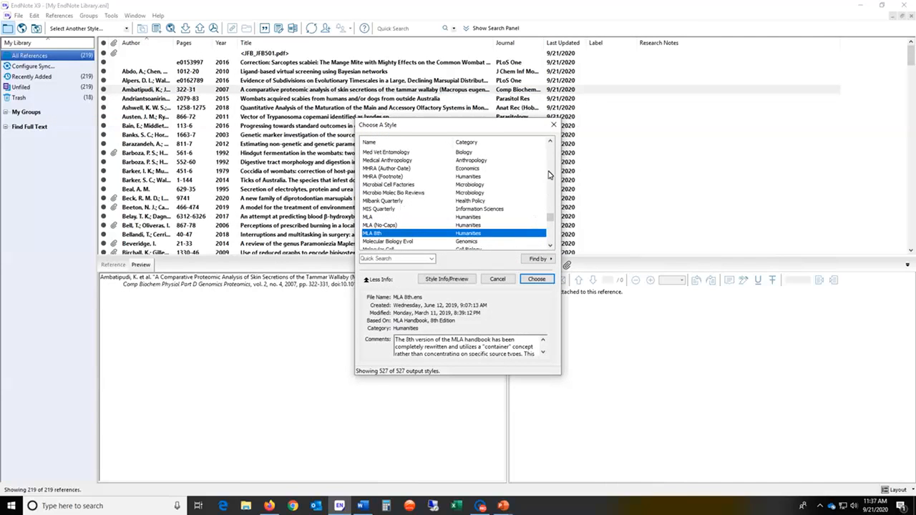
{"action": "left_click", "coordinate": [553, 125]}
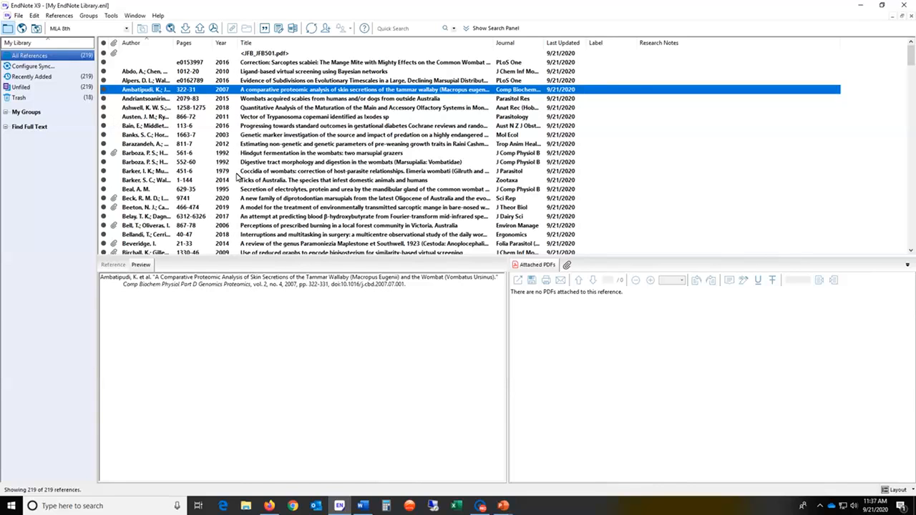
Step: Switch to the Word document with the wombat sentence and display its EndNote X9 commands
{"action": "key", "text": "alt+Tab"}
{"action": "key", "text": "alt+Tab"}
{"action": "key", "text": "alt+Tab"}
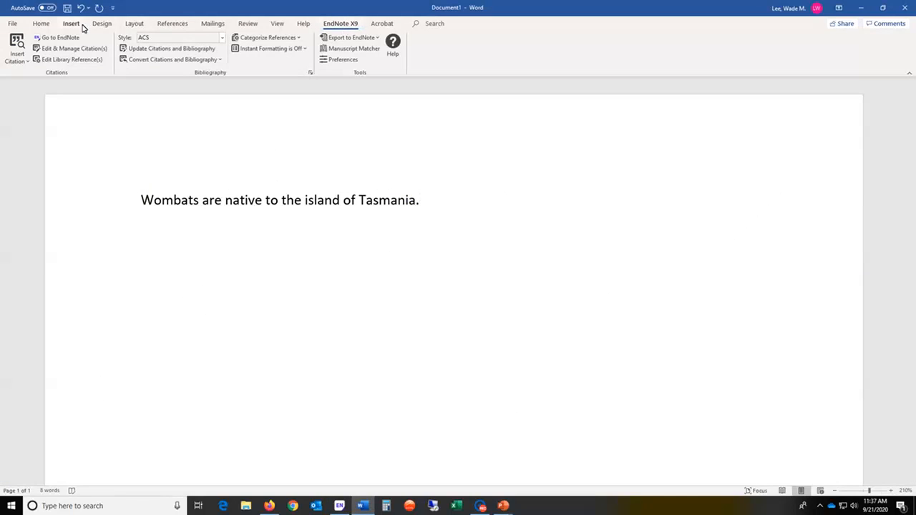
{"action": "left_click", "coordinate": [33, 24]}
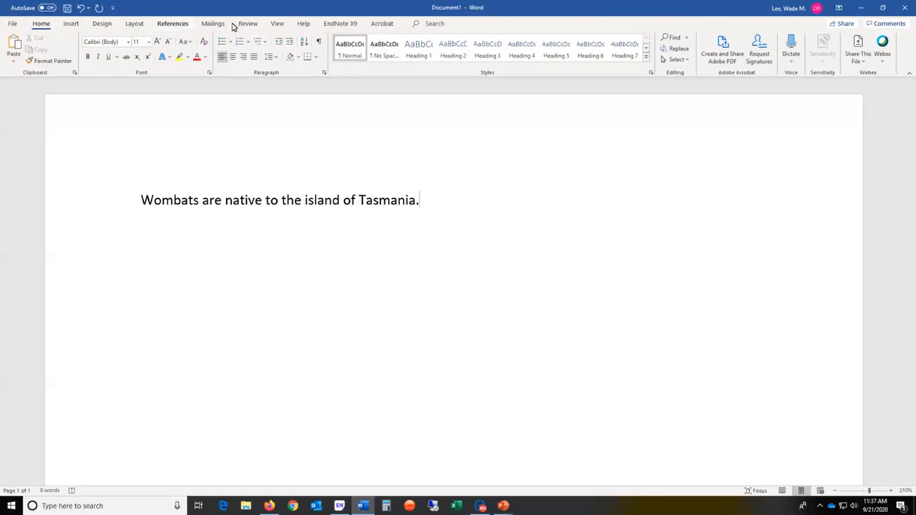
{"action": "left_click", "coordinate": [348, 25]}
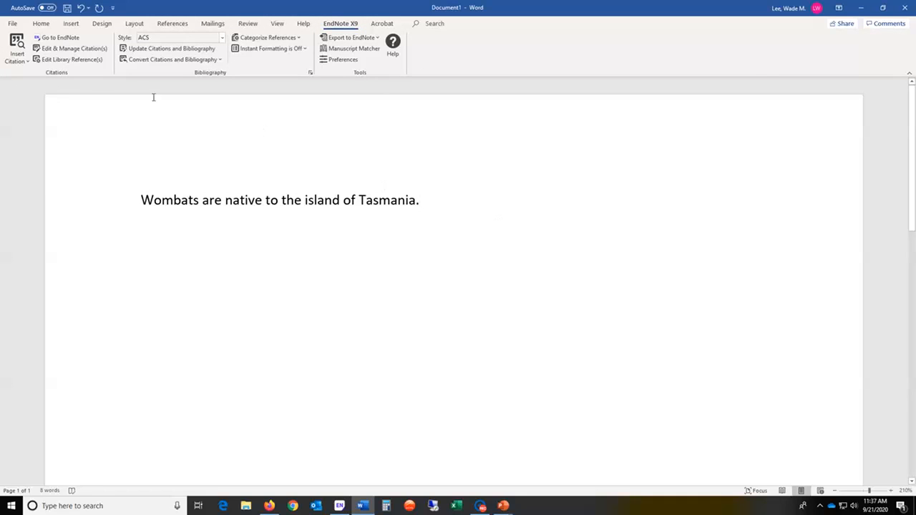
Step: Search the library for Tasmania and insert the 1980 article "Adiaspiromycosis in Tasmanian wombats?" as a citation after the sentence
{"action": "left_click", "coordinate": [20, 44]}
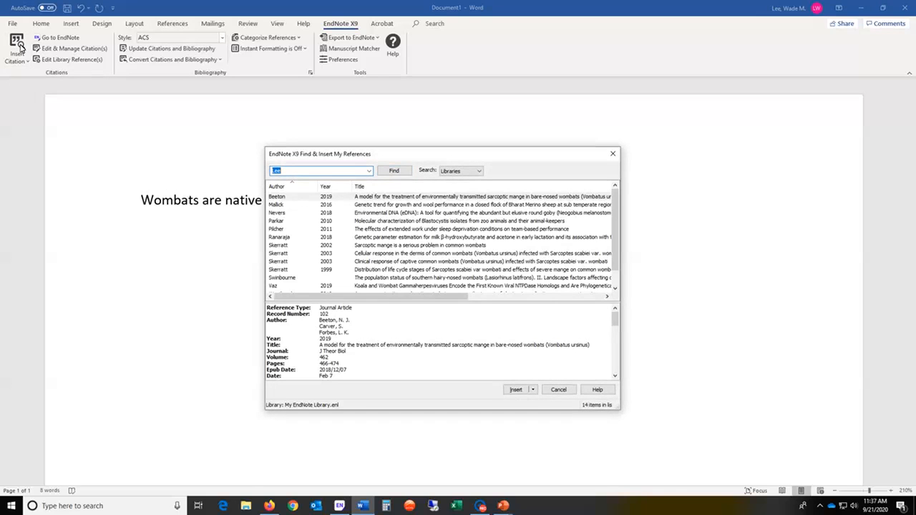
{"action": "key", "text": "BackSpace"}
{"action": "type", "text": "Tasmania"}
{"action": "key", "text": "Return"}
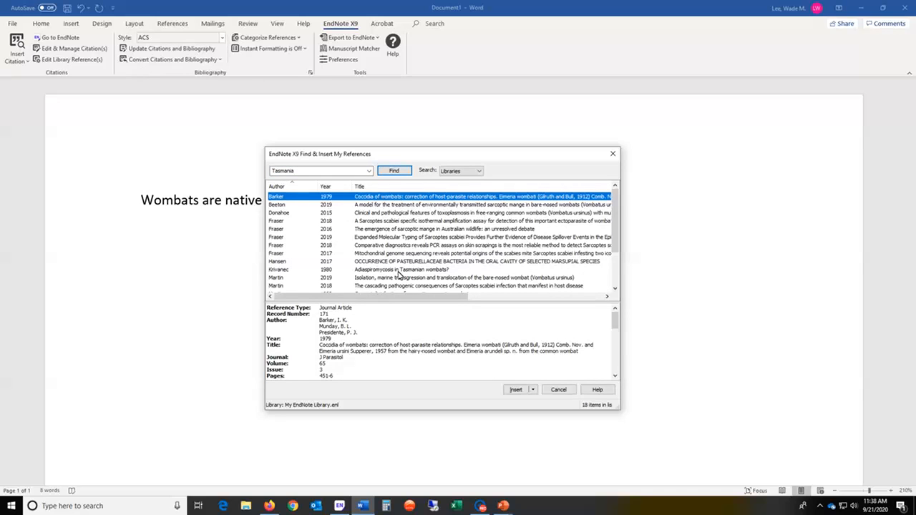
{"action": "left_click", "coordinate": [400, 270]}
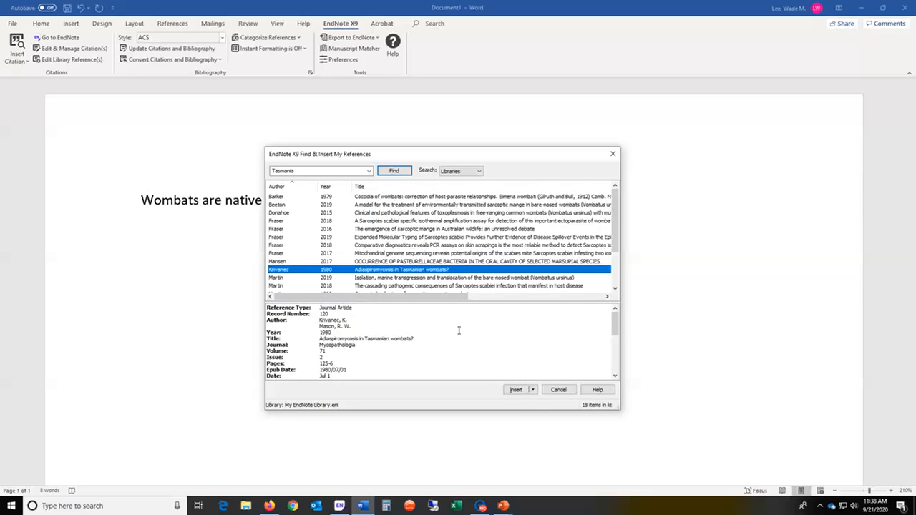
{"action": "left_click", "coordinate": [514, 391]}
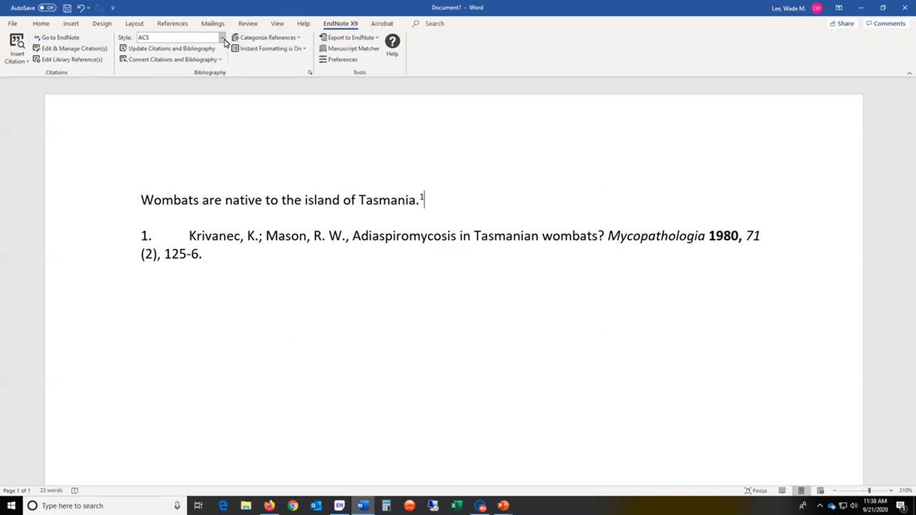
Step: Change the document's citation style to APA 6th and check the reformatted in-text citation
{"action": "left_click", "coordinate": [222, 38]}
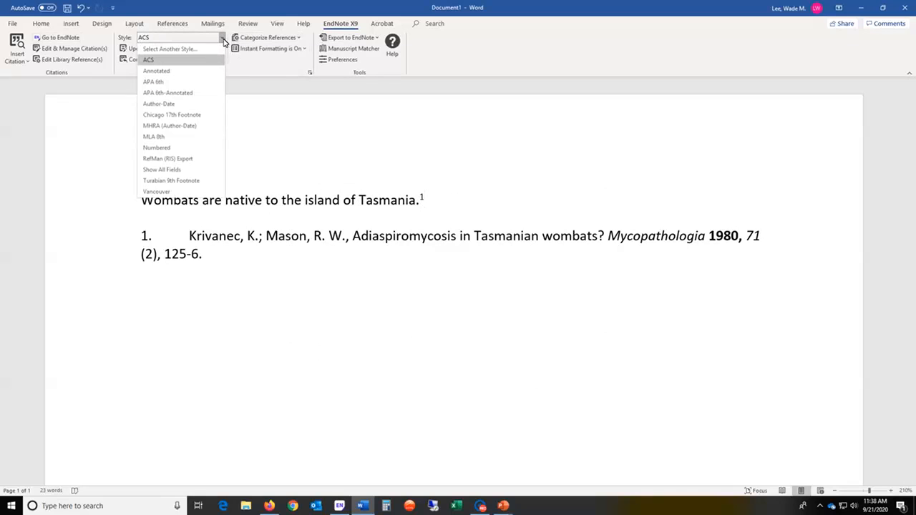
{"action": "left_click", "coordinate": [172, 82]}
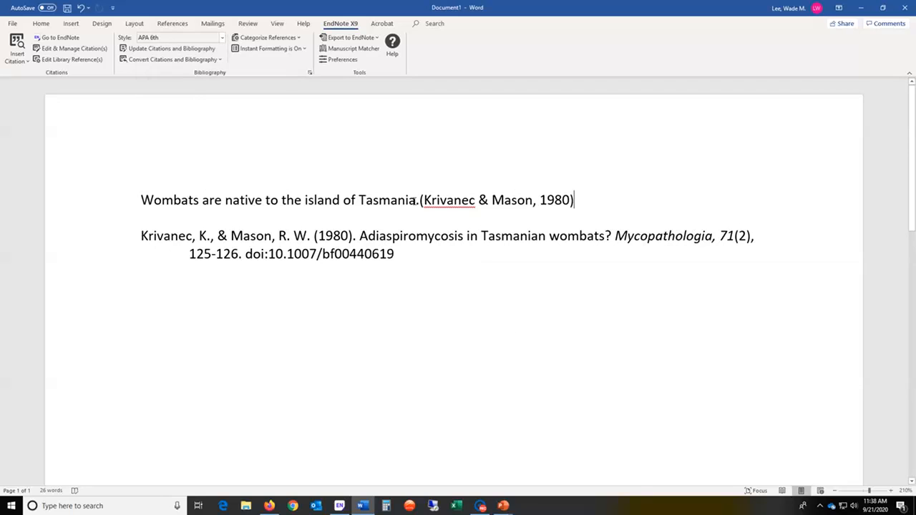
{"action": "left_click_drag", "start_coordinate": [419, 201], "coordinate": [589, 204]}
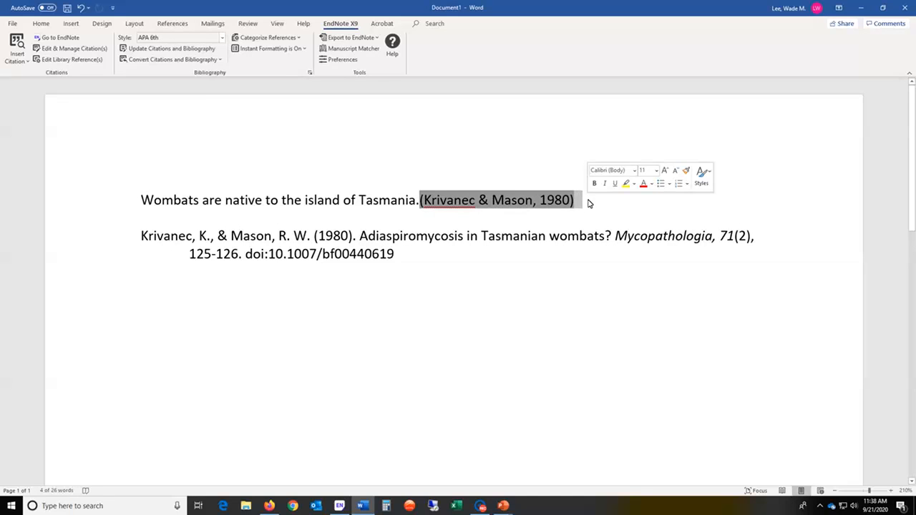
{"action": "left_click", "coordinate": [582, 203]}
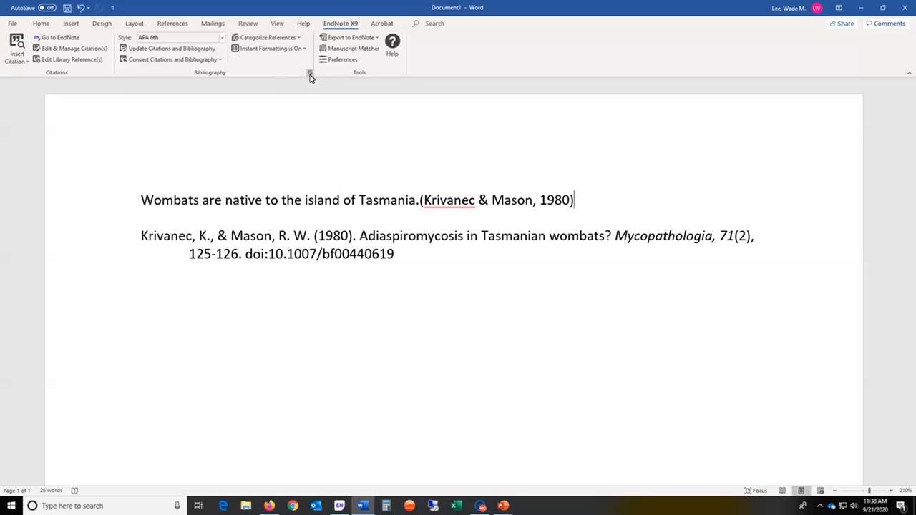
Step: Configure the bibliography layout with the title References and double line spacing
{"action": "left_click", "coordinate": [310, 73]}
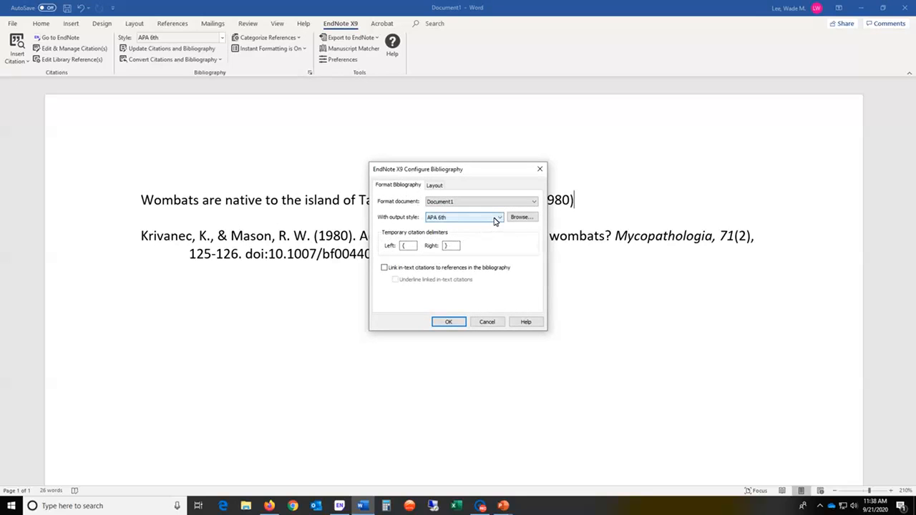
{"action": "left_click", "coordinate": [445, 185]}
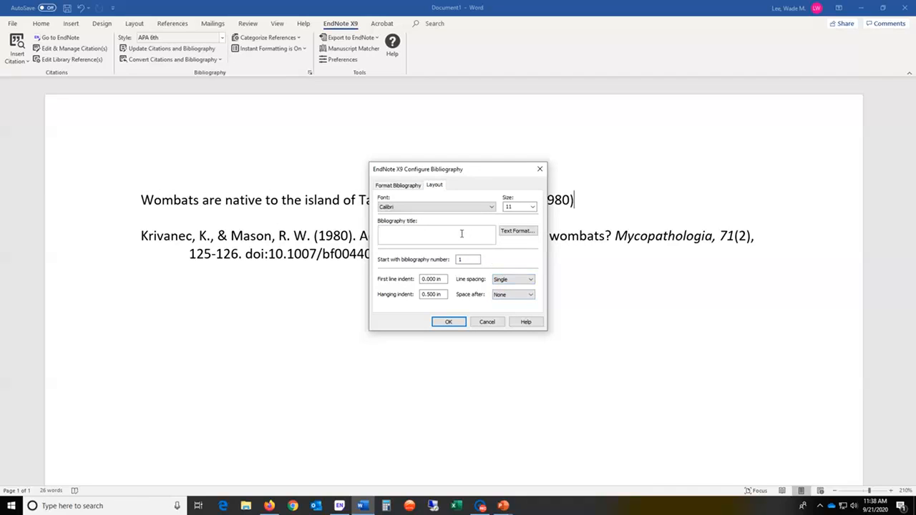
{"action": "type", "text": "References"}
{"action": "left_click", "coordinate": [532, 281]}
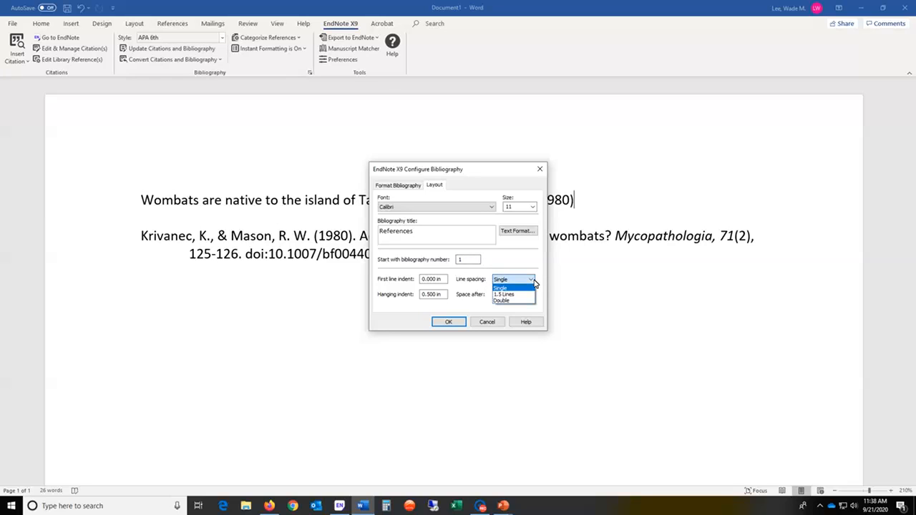
{"action": "left_click", "coordinate": [531, 300]}
{"action": "left_click", "coordinate": [447, 322]}
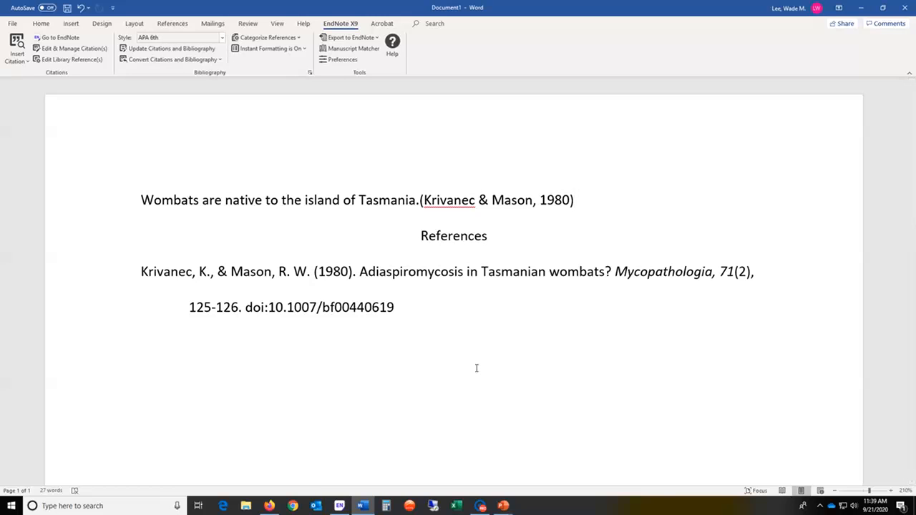
Step: Add the sentence "There are northern hairy-nosed wombats." after the in-text citation
{"action": "type", "text": "There are northern har"}
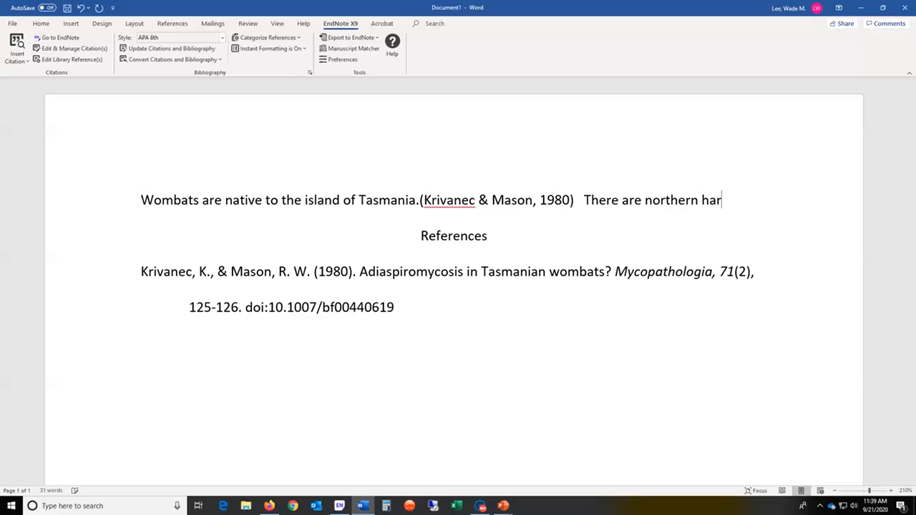
{"action": "key", "text": "BackSpace"}
{"action": "type", "text": "iry-nosed"}
{"action": "type", "text": " wombats."}
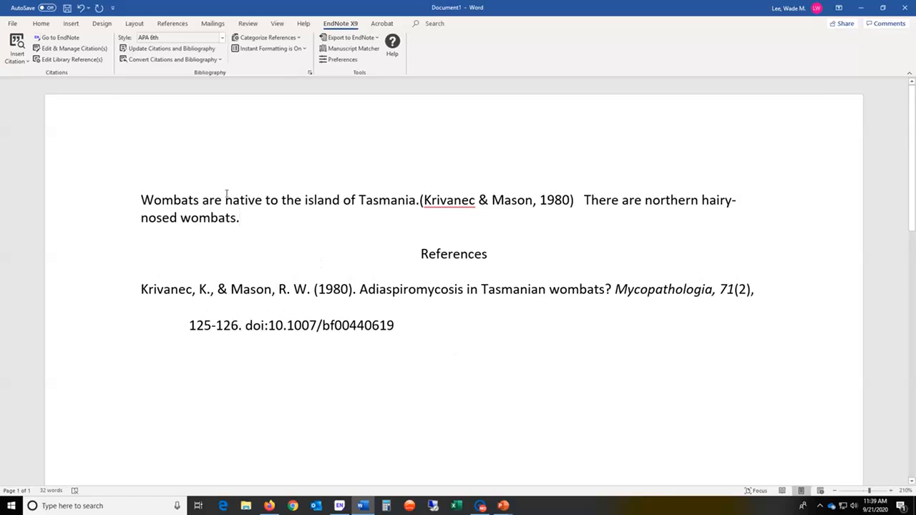
Step: Switch to the EndNote library, search for "northern hairy" and select the article on demographic trends and reproductive patterns in the northern hairy-nosed wombat
{"action": "left_click", "coordinate": [63, 41]}
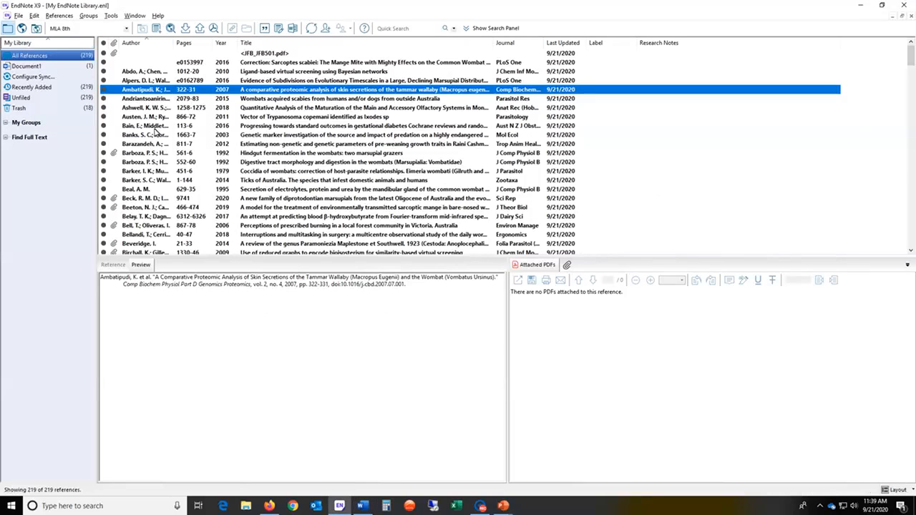
{"action": "left_click", "coordinate": [418, 29]}
{"action": "type", "text": "h"}
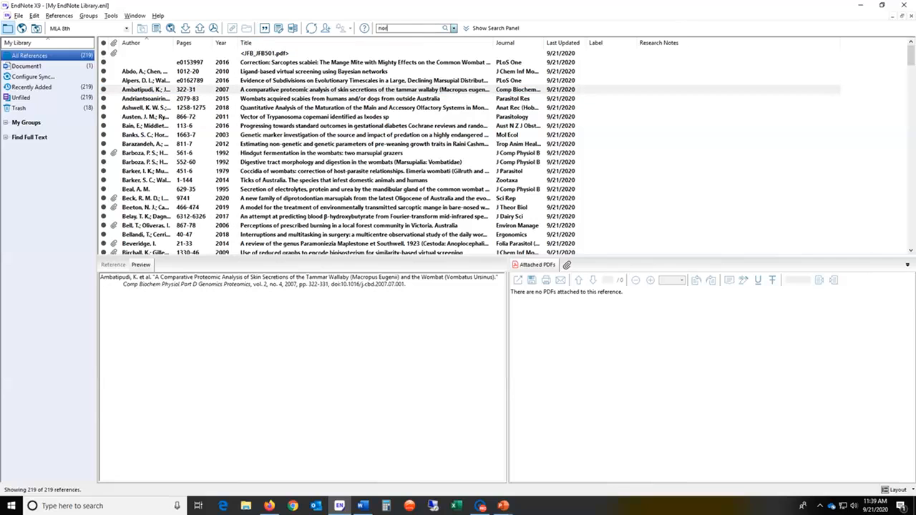
{"action": "type", "text": "orthern hairy"}
{"action": "key", "text": "Return"}
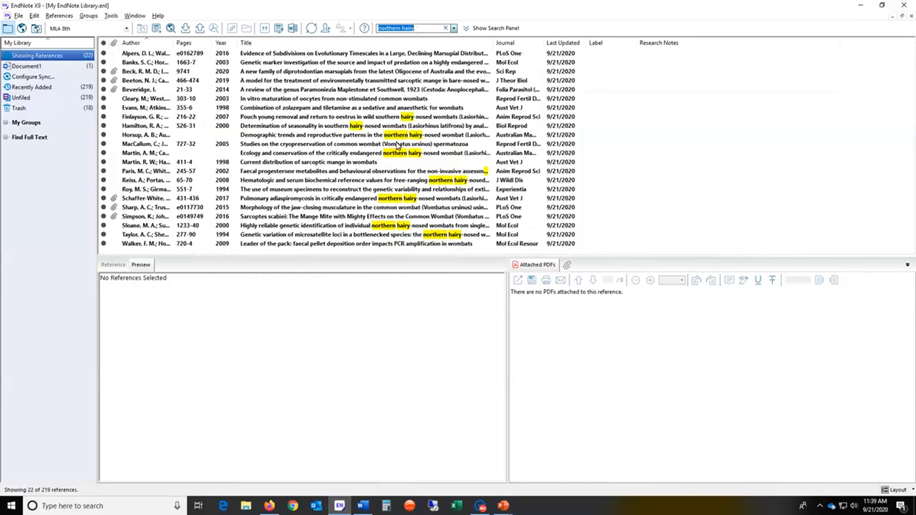
{"action": "left_click", "coordinate": [378, 136]}
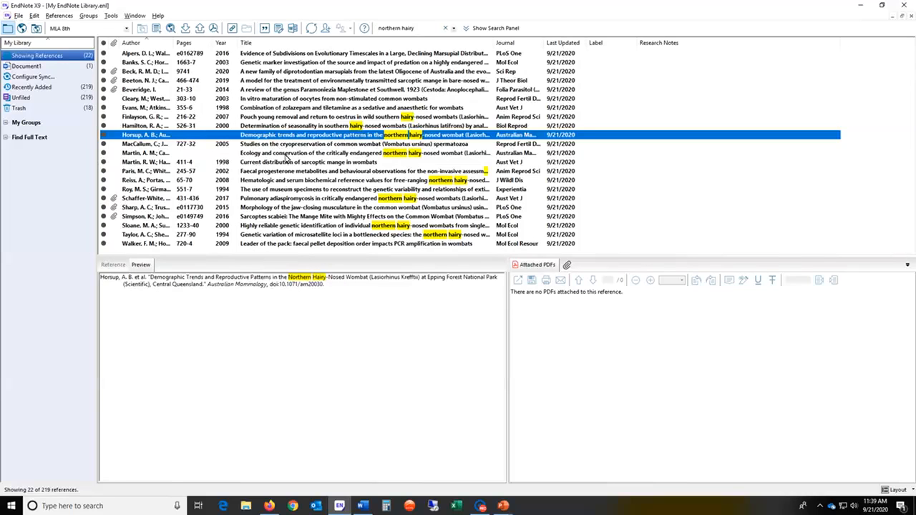
Step: Insert the 2017 article on pulmonary adiaspiromycosis as a citation in the Word document and add the sentence "Multiple reference at a single point."
{"action": "left_click", "coordinate": [341, 199]}
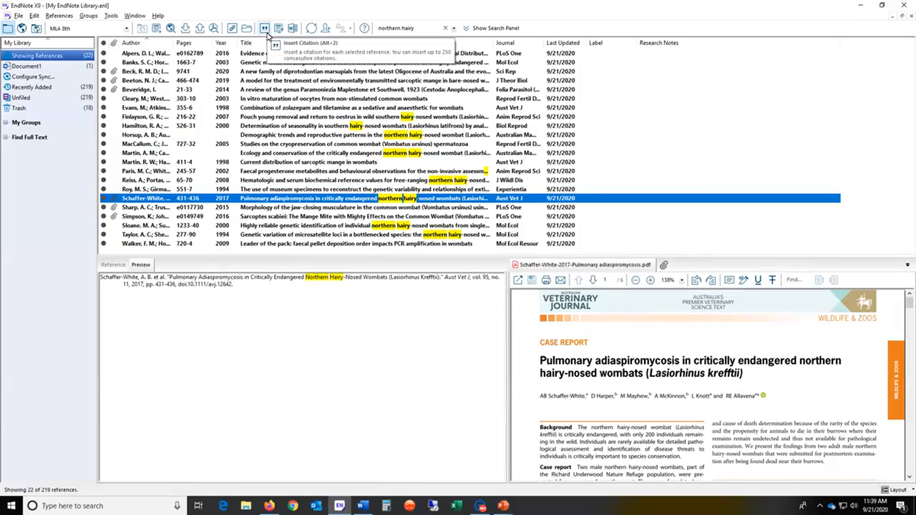
{"action": "left_click", "coordinate": [264, 30]}
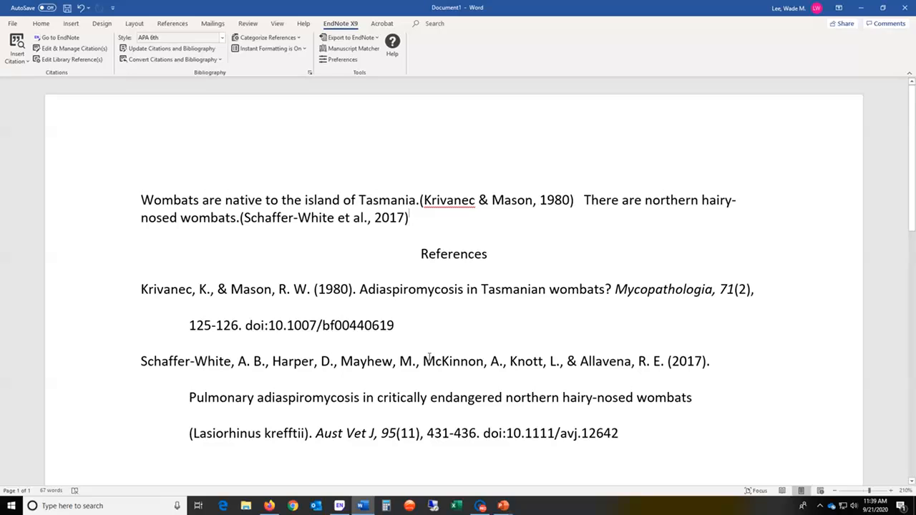
{"action": "type", "text": "Multipl"}
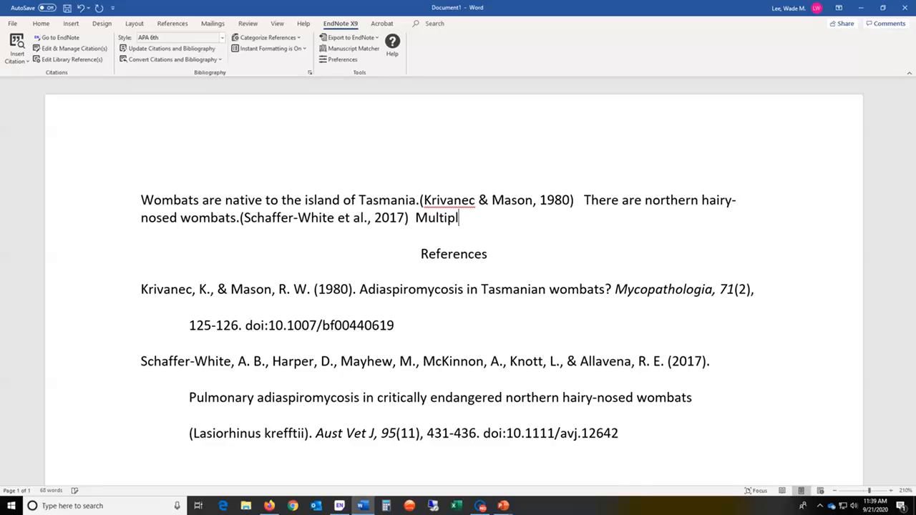
{"action": "type", "text": "e reference at a singl"}
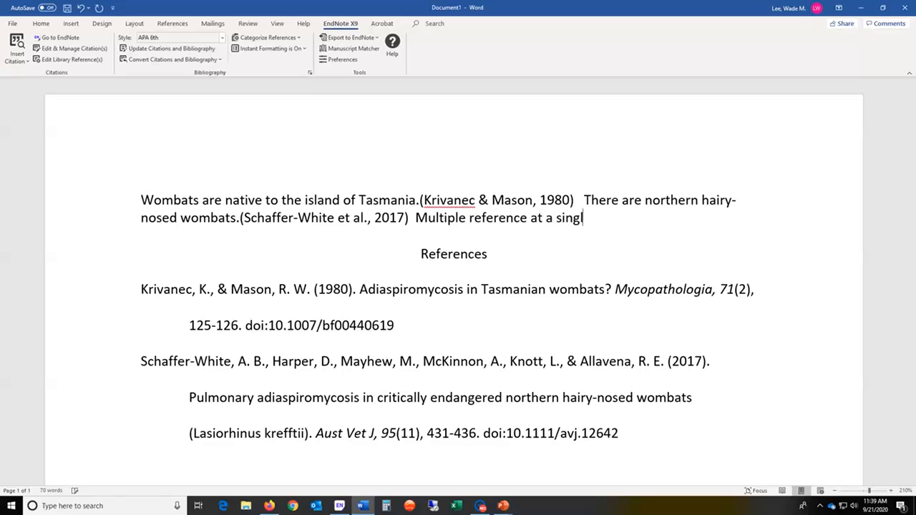
{"action": "type", "text": "e point."}
Step: Insert one combined citation from the Tasmania results: the 2015 toxoplasmosis, 2019 Sarcoptes scabiei molecular typing, and 1980 adiaspiromycosis references
{"action": "left_click", "coordinate": [17, 43]}
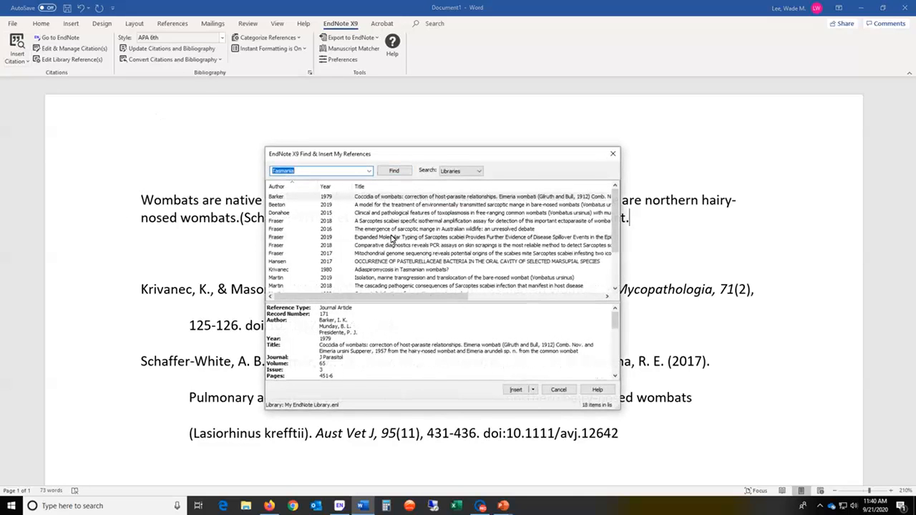
{"action": "left_click", "coordinate": [393, 237]}
{"action": "left_click", "coordinate": [397, 213], "text": "ctrl"}
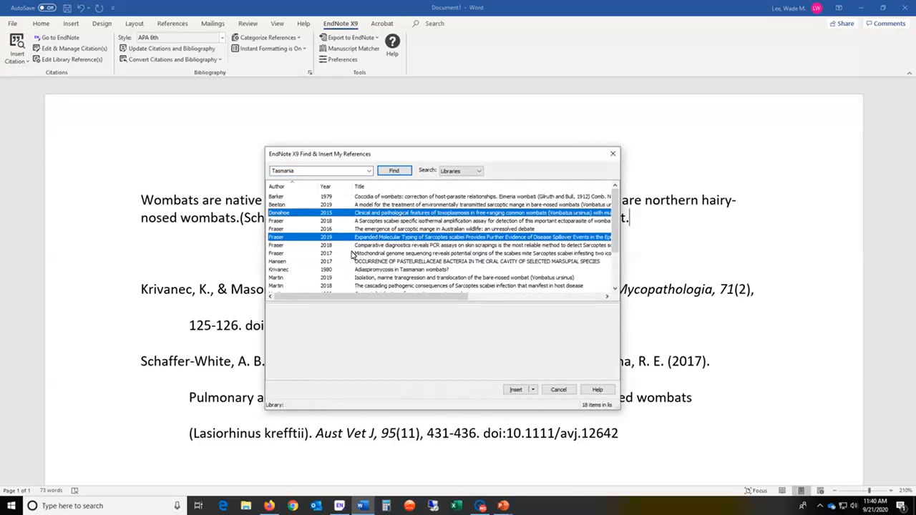
{"action": "left_click", "coordinate": [360, 270], "text": "ctrl"}
{"action": "left_click", "coordinate": [515, 389]}
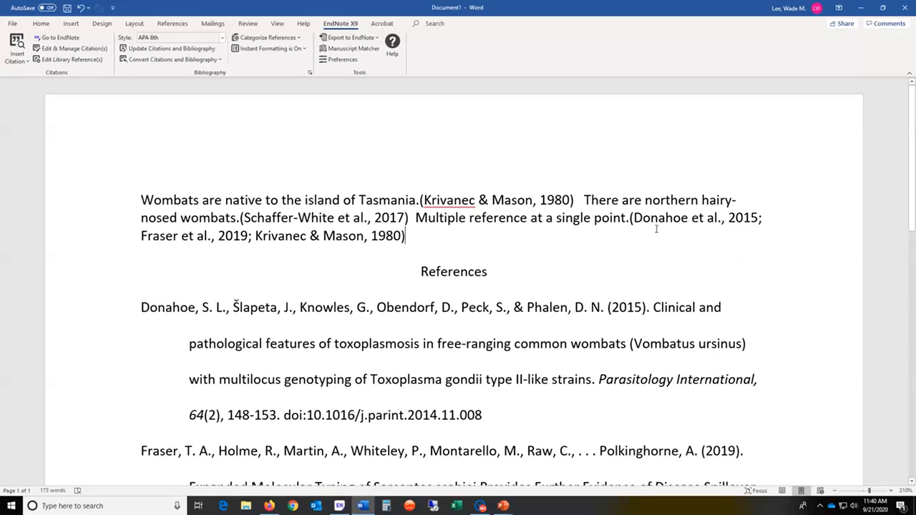
Step: Open the grouped citation for editing, view its 2015 reference's details, and set that reference's pages to 9-11
{"action": "left_click", "coordinate": [365, 237]}
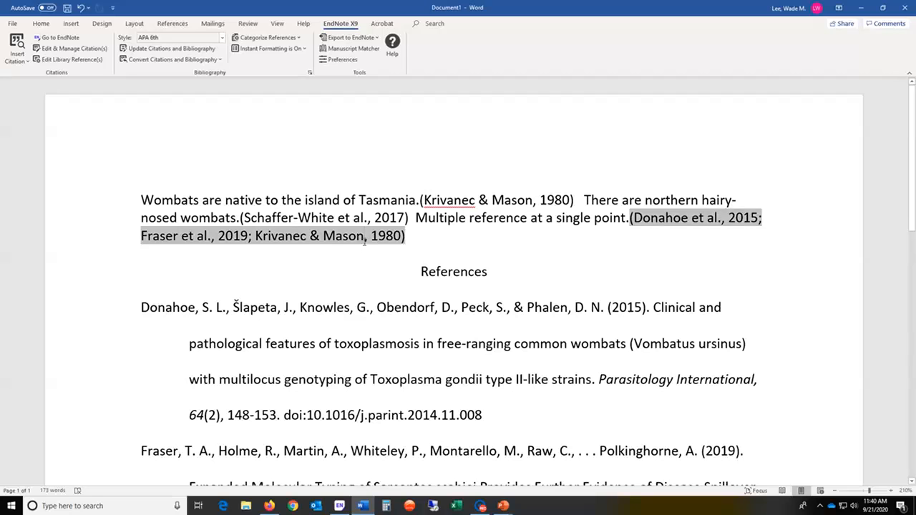
{"action": "left_click", "coordinate": [59, 49]}
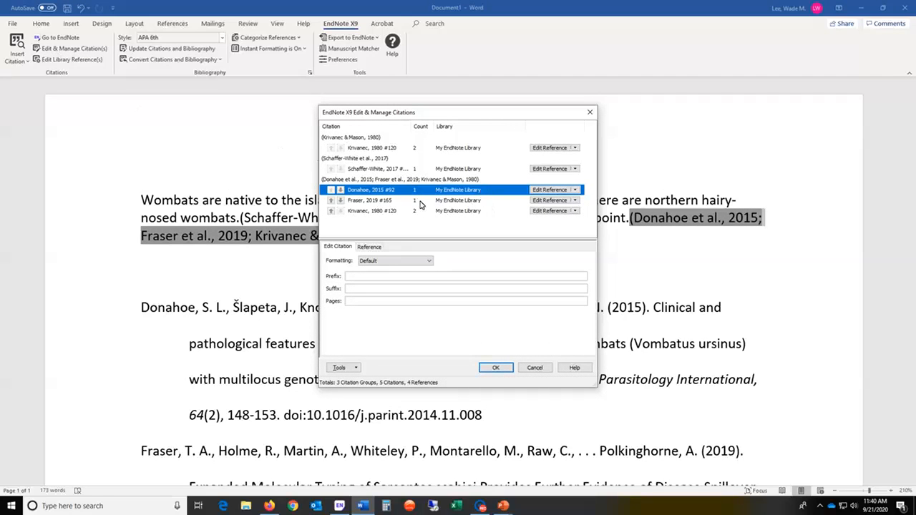
{"action": "left_click", "coordinate": [371, 247]}
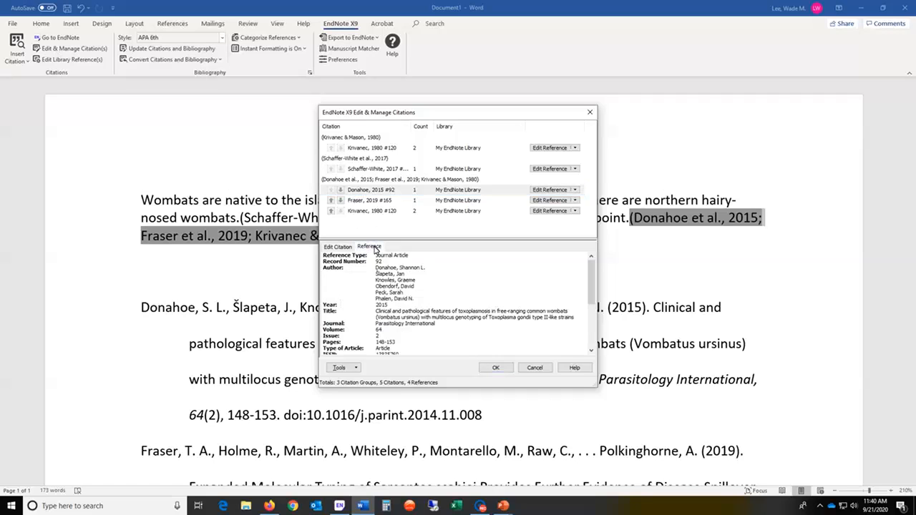
{"action": "left_click", "coordinate": [340, 247]}
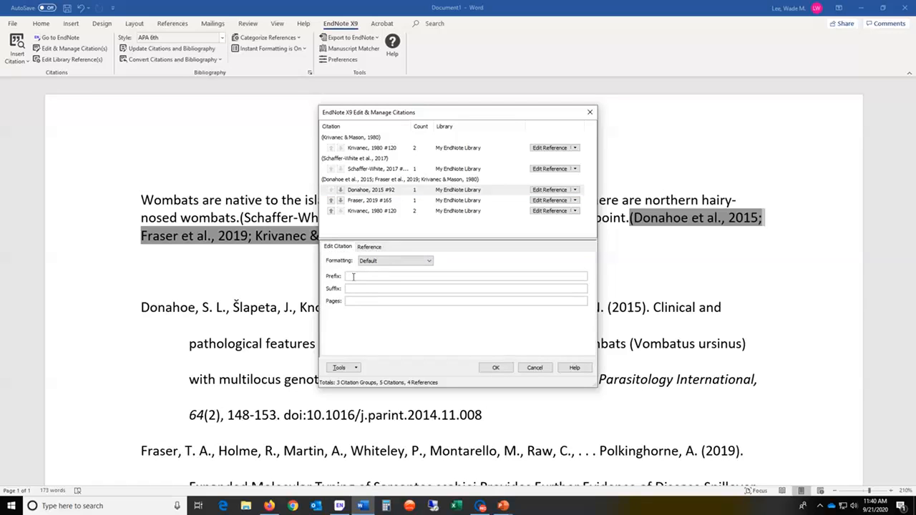
{"action": "left_click", "coordinate": [355, 301]}
Step: Set the first citation's formatting to Exclude Year and apply the citation changes to the document
{"action": "left_click", "coordinate": [398, 148]}
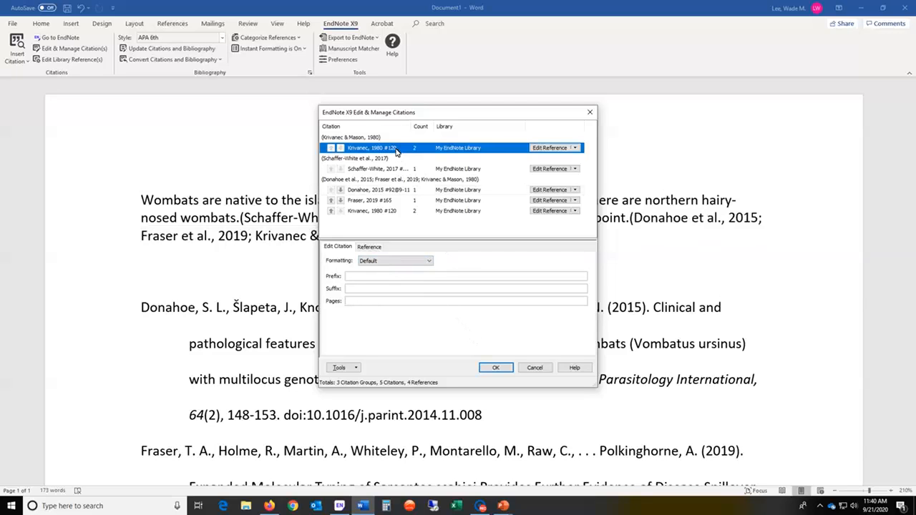
{"action": "left_click", "coordinate": [432, 263]}
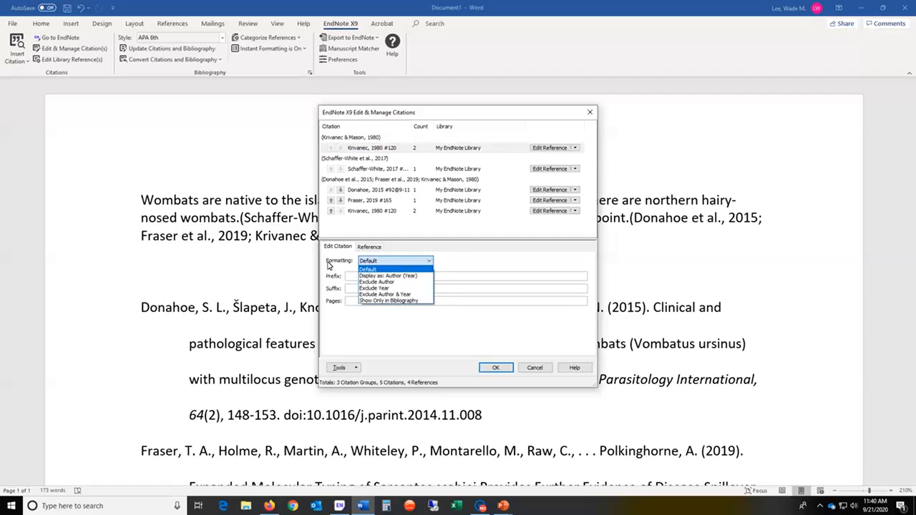
{"action": "left_click", "coordinate": [395, 290]}
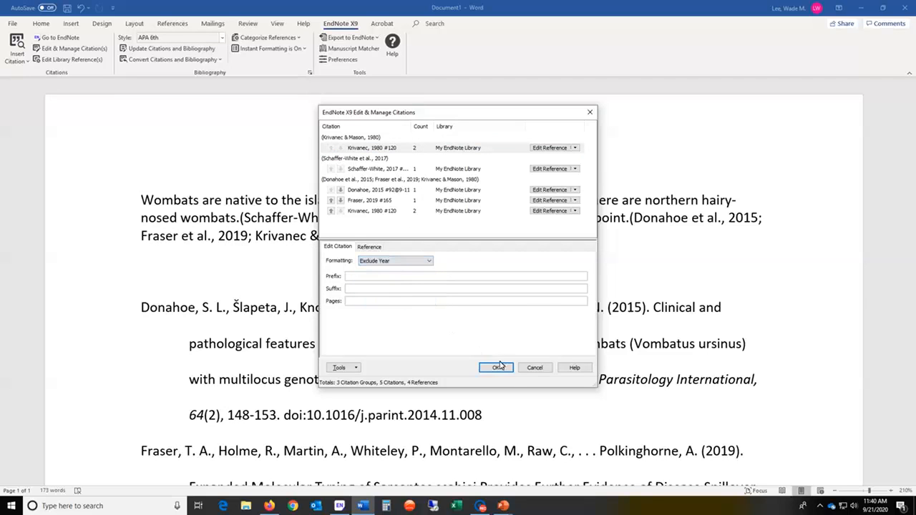
{"action": "left_click", "coordinate": [502, 368]}
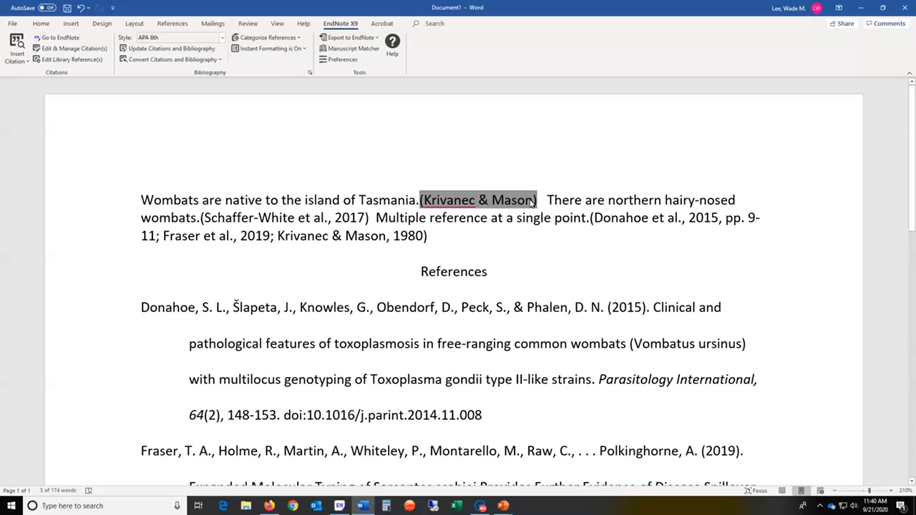
{"action": "left_click", "coordinate": [517, 216]}
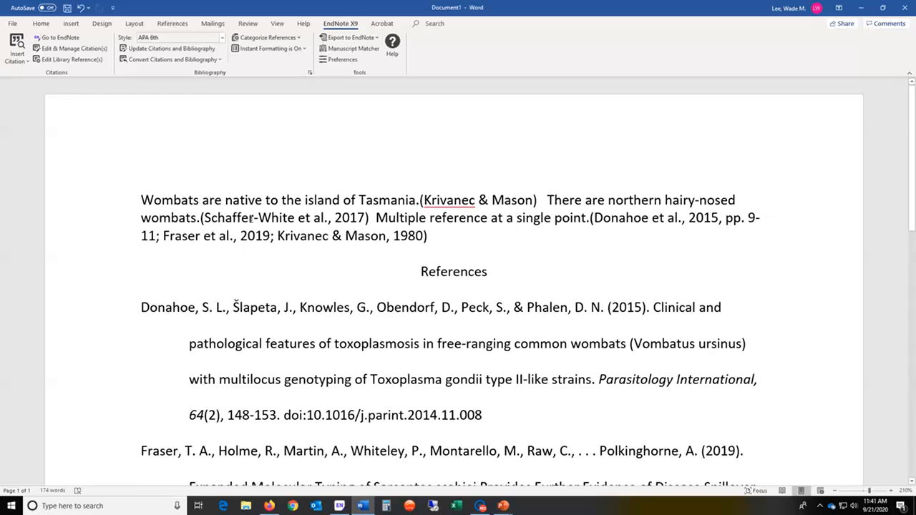
Step: Try lowercasing "Expanded Molecular" directly in the bibliography's 2019 entry, and update the citations and bibliography
{"action": "scroll", "coordinate": [248, 218], "scroll_direction": "down", "scroll_amount": 3}
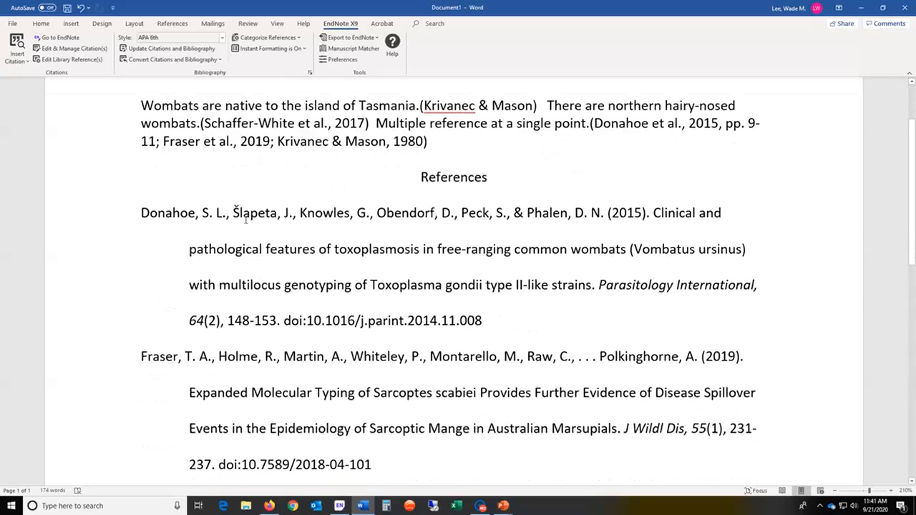
{"action": "scroll", "coordinate": [244, 220], "scroll_direction": "down", "scroll_amount": 3}
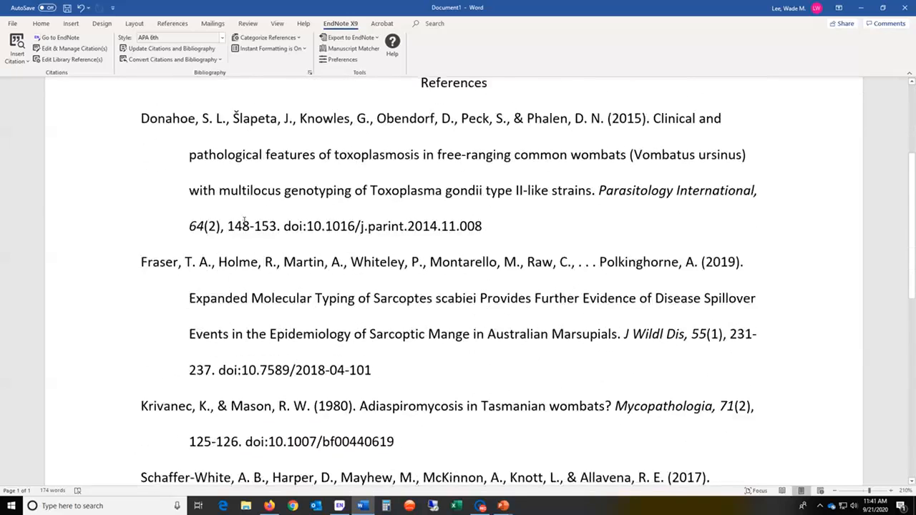
{"action": "scroll", "coordinate": [244, 221], "scroll_direction": "down", "scroll_amount": 1}
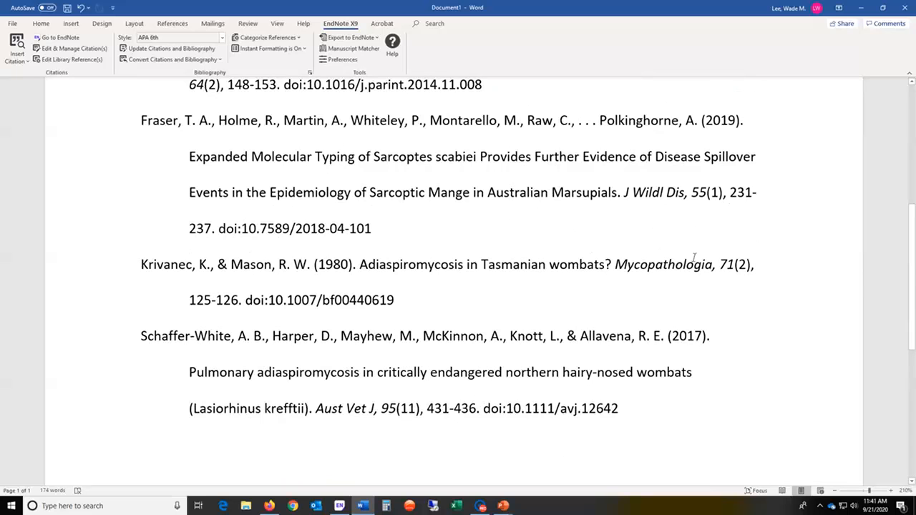
{"action": "left_click_drag", "start_coordinate": [187, 154], "coordinate": [362, 192]}
{"action": "double_click", "coordinate": [362, 191]}
{"action": "left_click", "coordinate": [303, 163]}
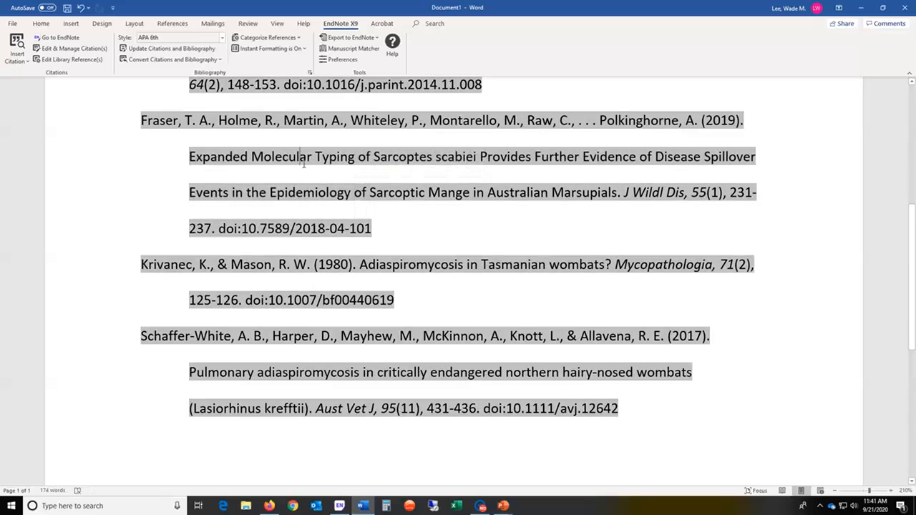
{"action": "left_click", "coordinate": [438, 229]}
{"action": "left_click", "coordinate": [183, 155]}
{"action": "key", "text": "Delete"}
{"action": "type", "text": "e"}
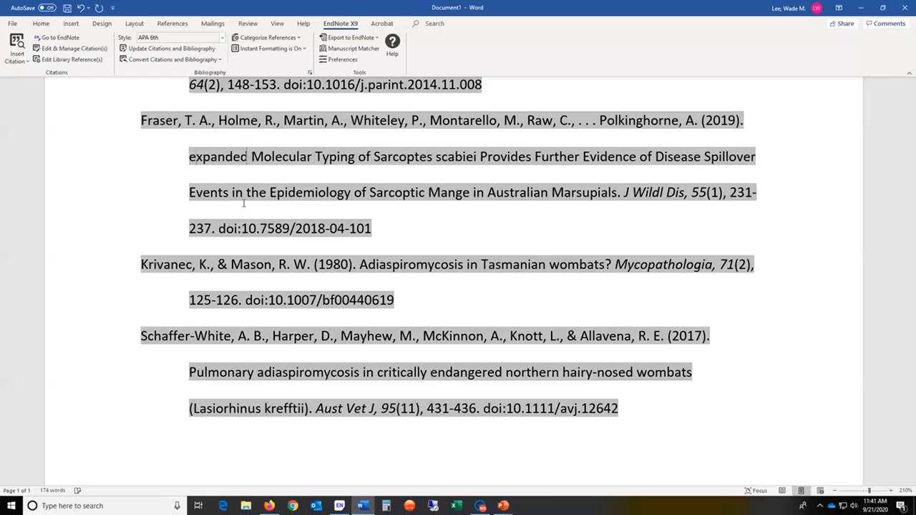
{"action": "key", "text": "Delete"}
{"action": "type", "text": "m"}
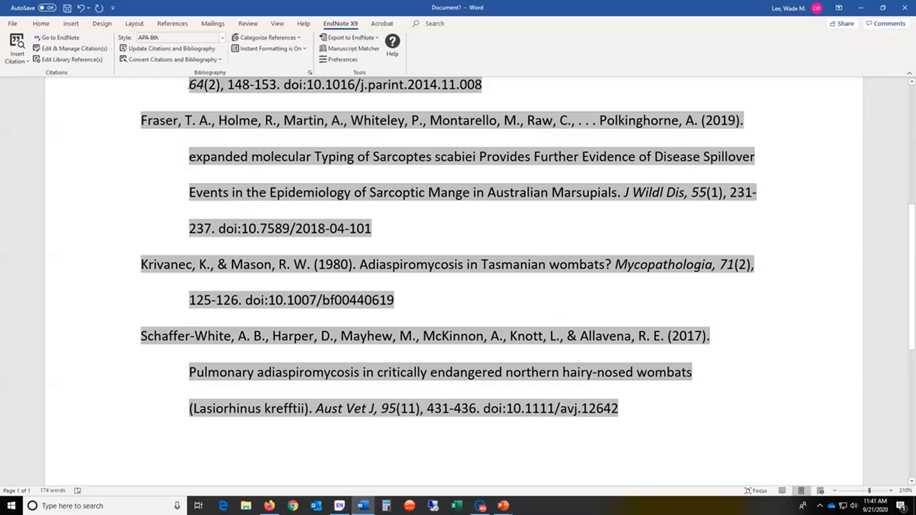
{"action": "left_click", "coordinate": [188, 49]}
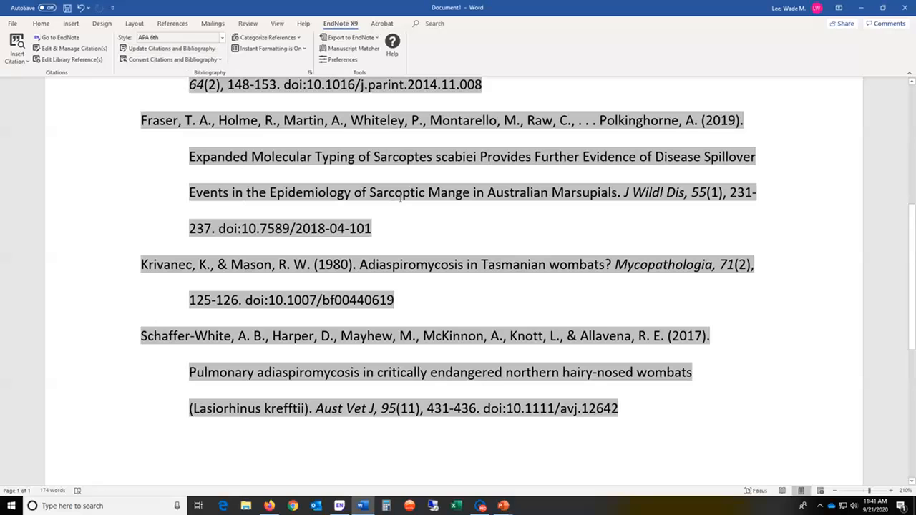
Step: Switch to the EndNote library and open the 2019 Sarcoptes scabiei molecular typing reference from the Document1 group
{"action": "left_click", "coordinate": [71, 41]}
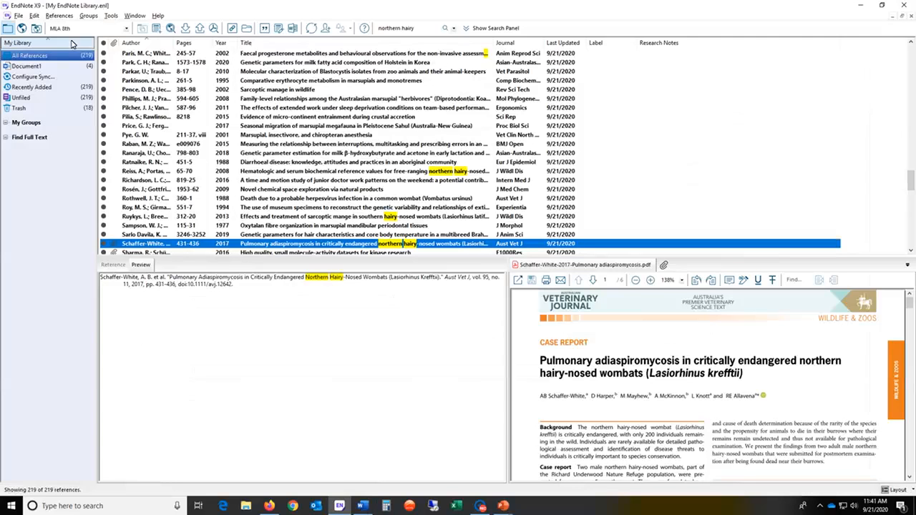
{"action": "left_click", "coordinate": [36, 68]}
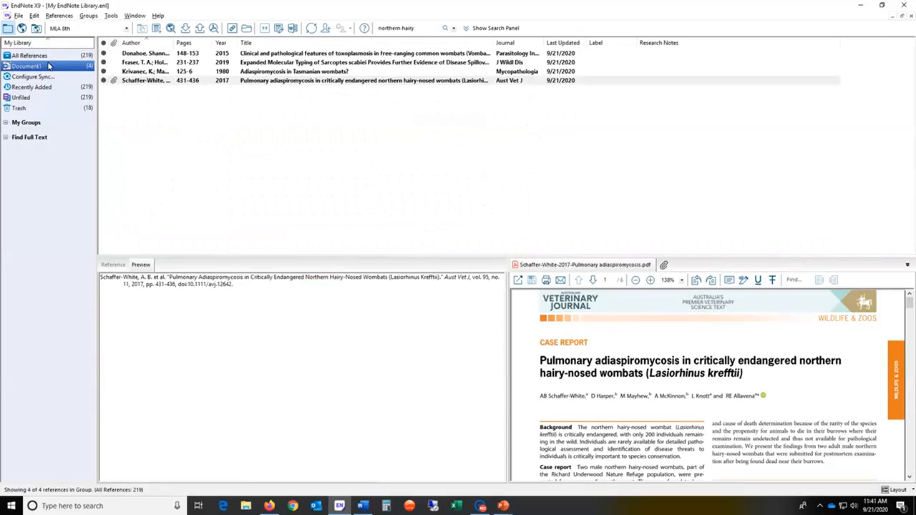
{"action": "left_click", "coordinate": [250, 66]}
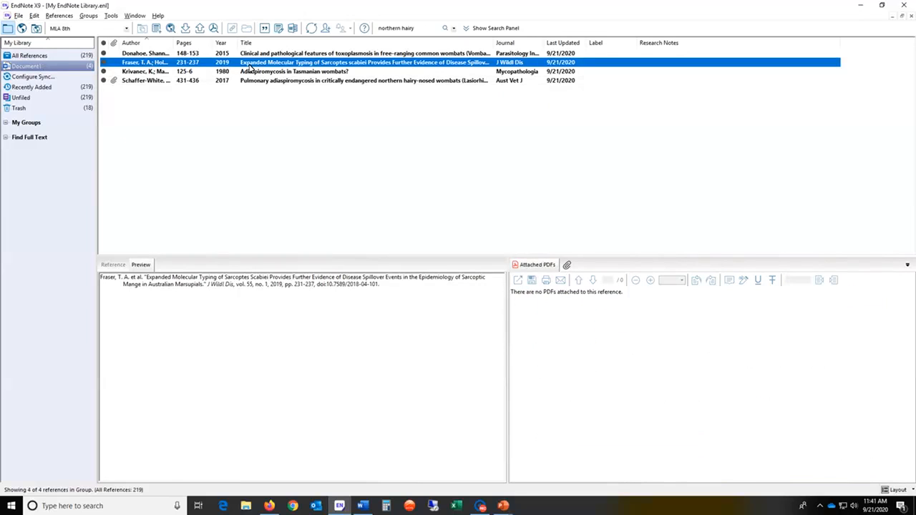
{"action": "left_click", "coordinate": [107, 265]}
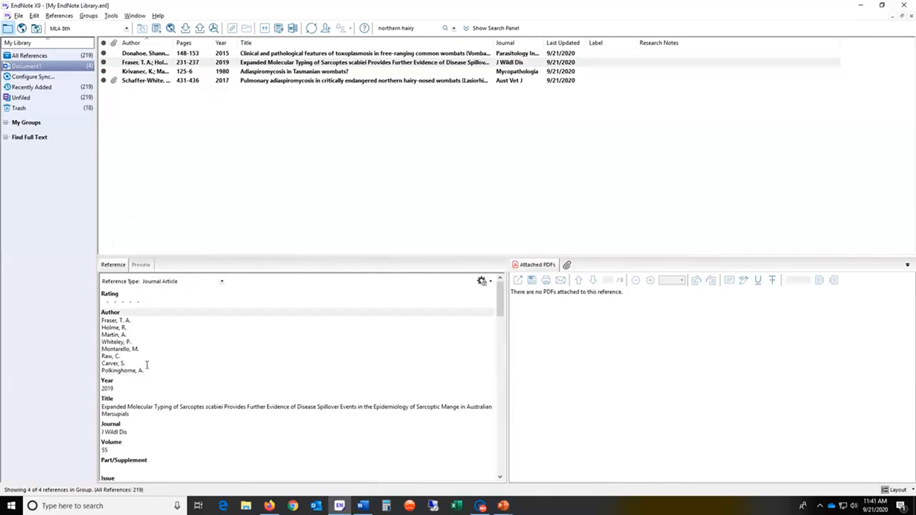
{"action": "double_click", "coordinate": [268, 63]}
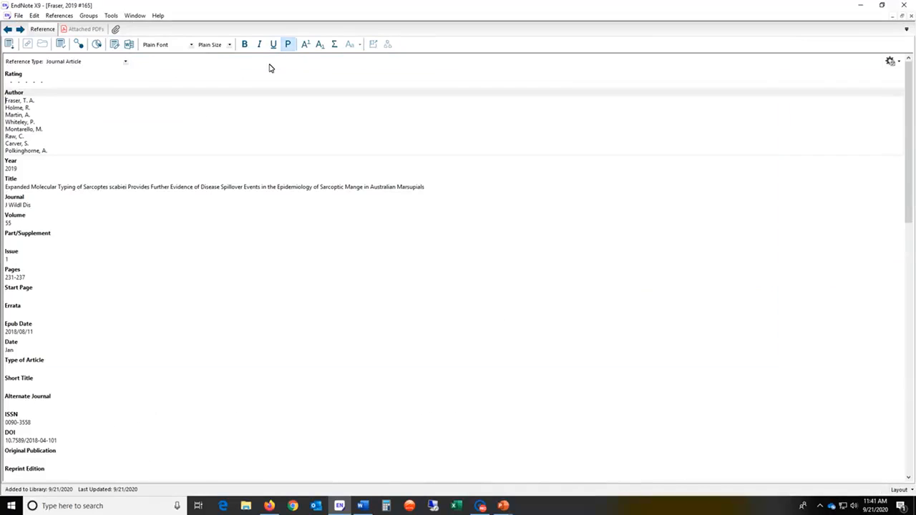
Step: Convert the reference's entire title to sentence case
{"action": "left_click_drag", "start_coordinate": [432, 189], "coordinate": [5, 186]}
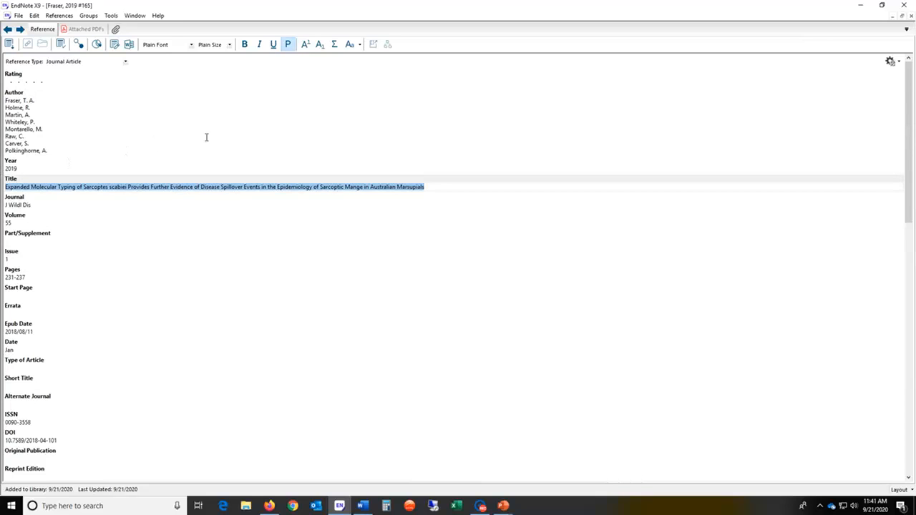
{"action": "left_click", "coordinate": [360, 45]}
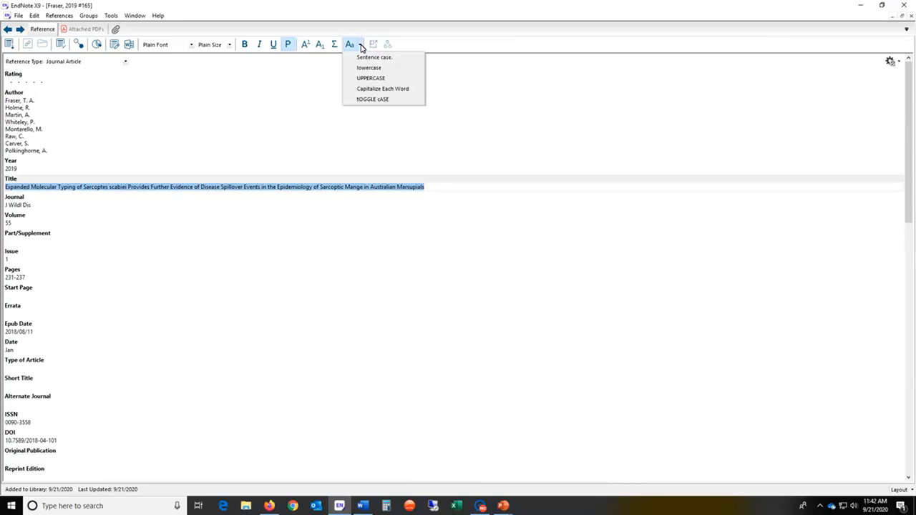
{"action": "left_click", "coordinate": [364, 58]}
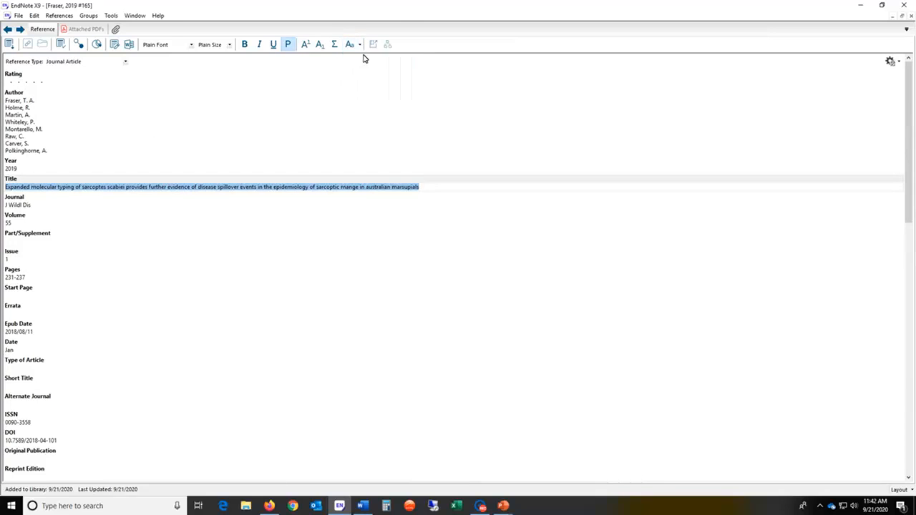
Step: Capitalize "Sarcoptes" in the title and italicize the species name "Sarcoptes scabiei"
{"action": "left_click", "coordinate": [85, 190]}
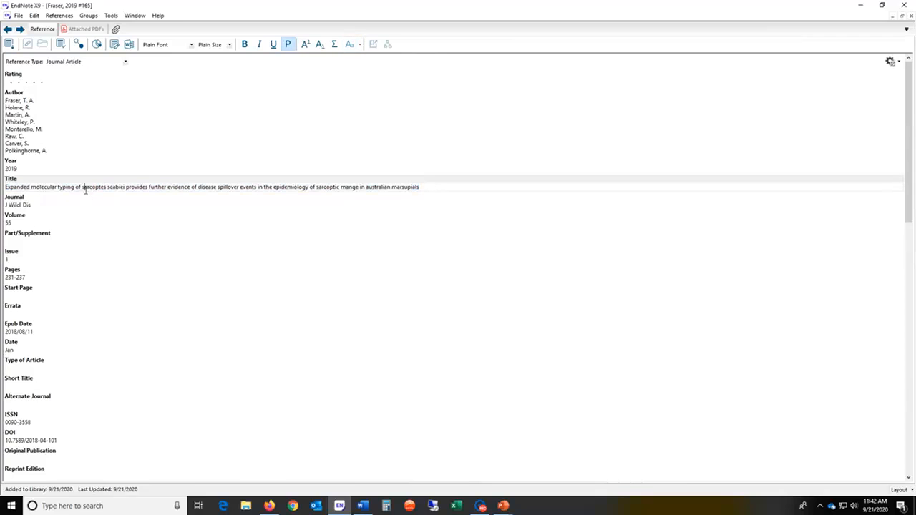
{"action": "key", "text": "BackSpace"}
{"action": "type", "text": "S"}
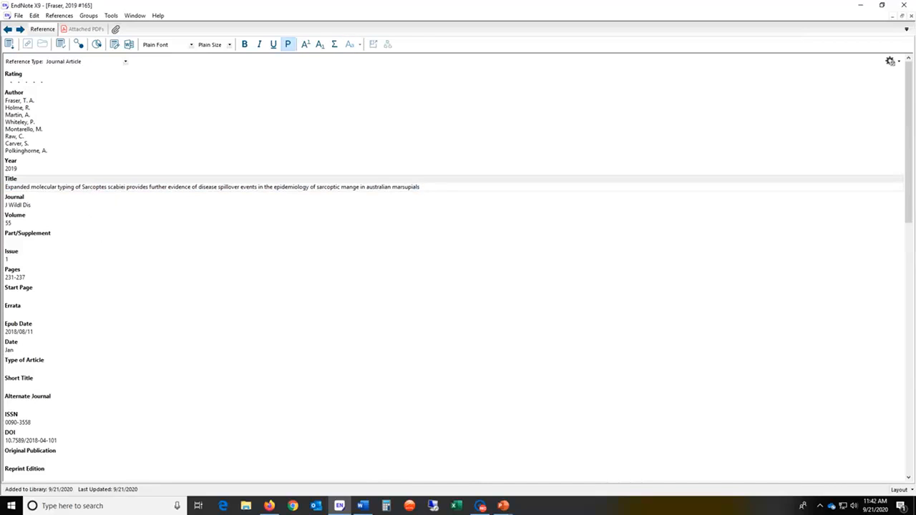
{"action": "left_click_drag", "start_coordinate": [107, 186], "coordinate": [126, 187]}
{"action": "key", "text": "ctrl+i"}
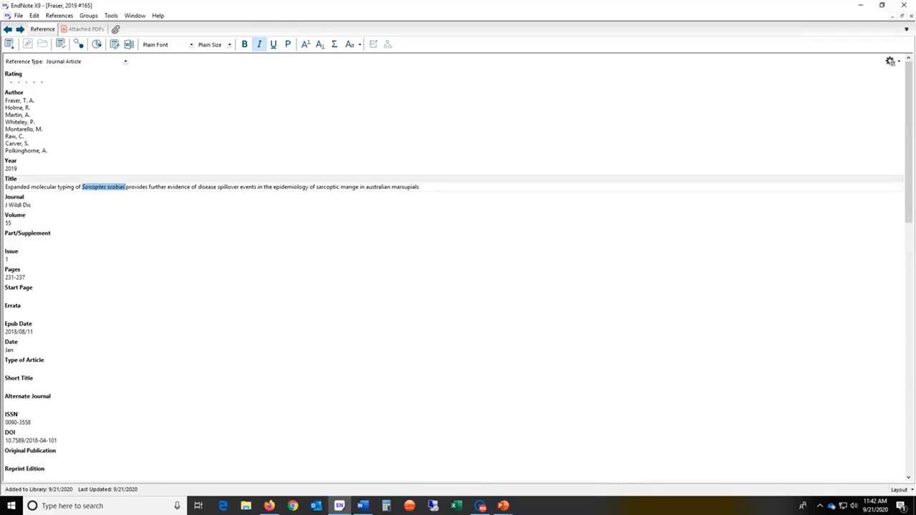
Step: Capitalize "Australian" in the title, and save and close the reference
{"action": "left_click", "coordinate": [150, 187]}
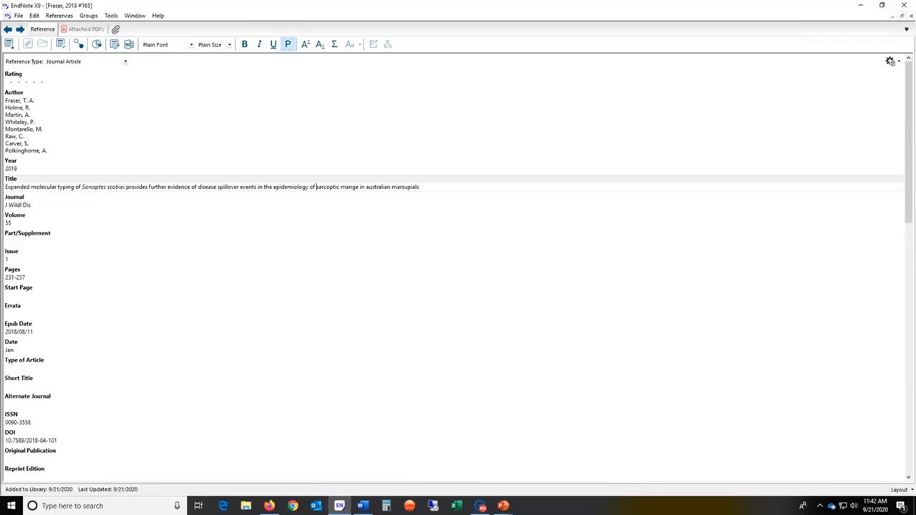
{"action": "key", "text": "Delete"}
{"action": "type", "text": "A"}
{"action": "left_click", "coordinate": [19, 16]}
{"action": "left_click", "coordinate": [44, 86]}
{"action": "left_click", "coordinate": [911, 15]}
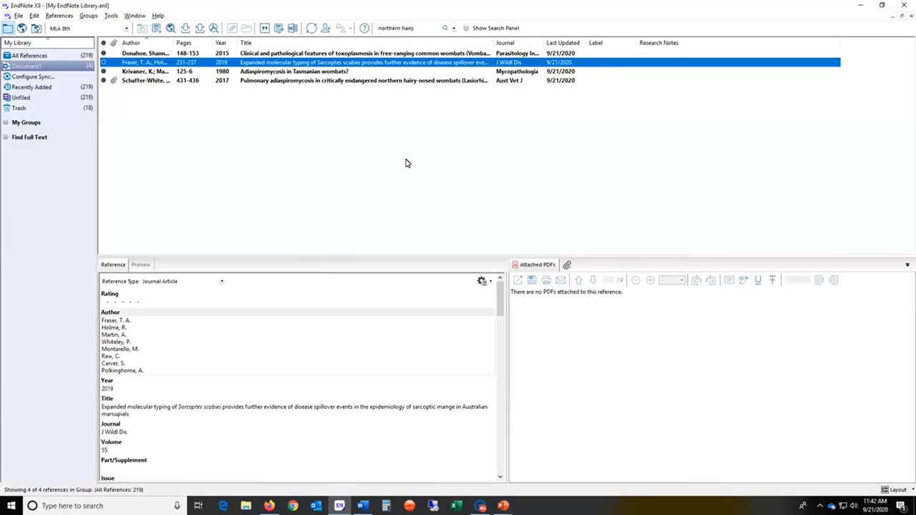
Step: Switch back to the Word document and update its citations and bibliography with the corrected reference title
{"action": "key", "text": "alt+Tab"}
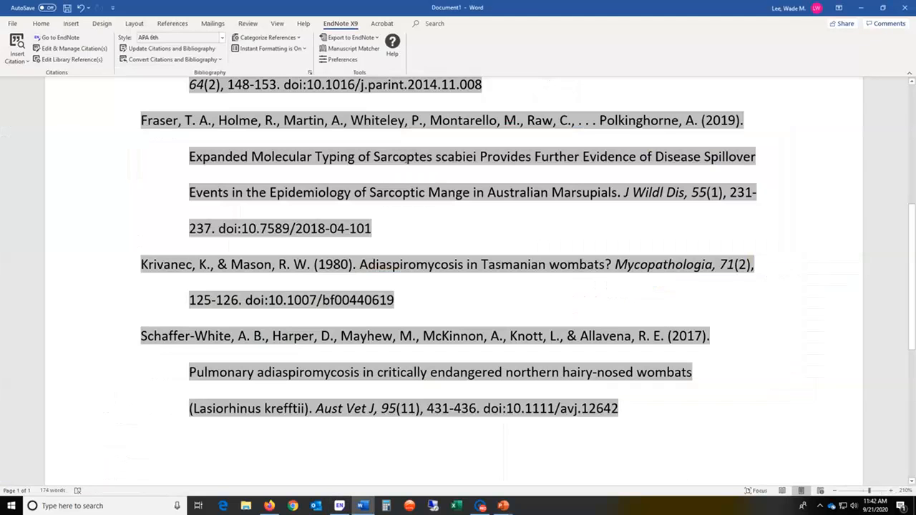
{"action": "left_click", "coordinate": [172, 48]}
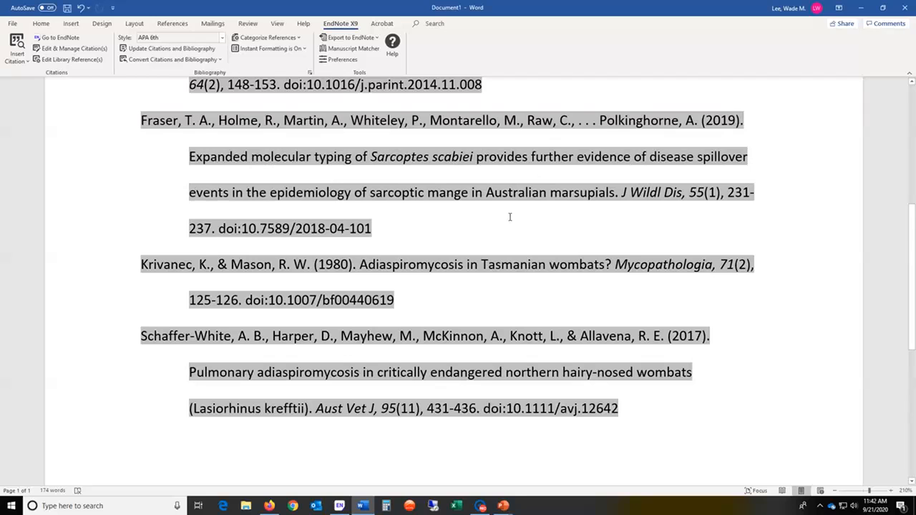
Step: Switch to the presentation slide about inserting references into a document
{"action": "key", "text": "alt+Tab"}
{"action": "key", "text": "Tab"}
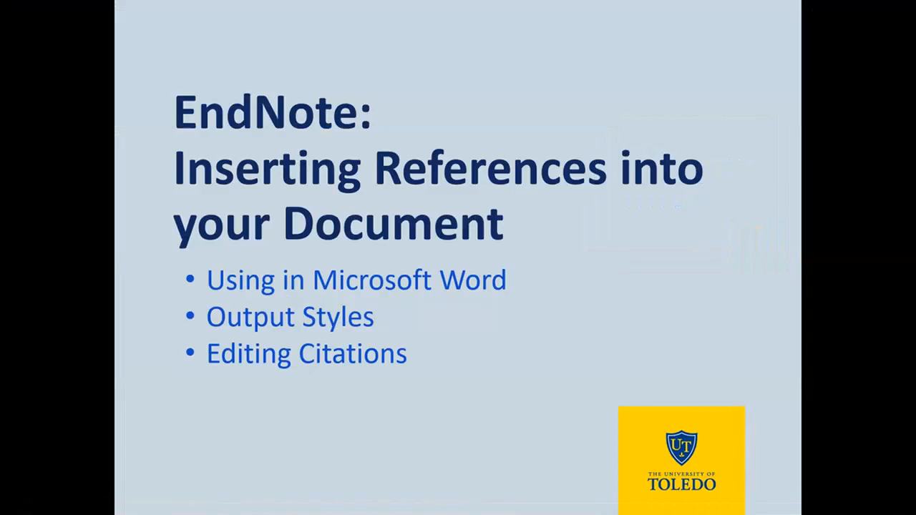